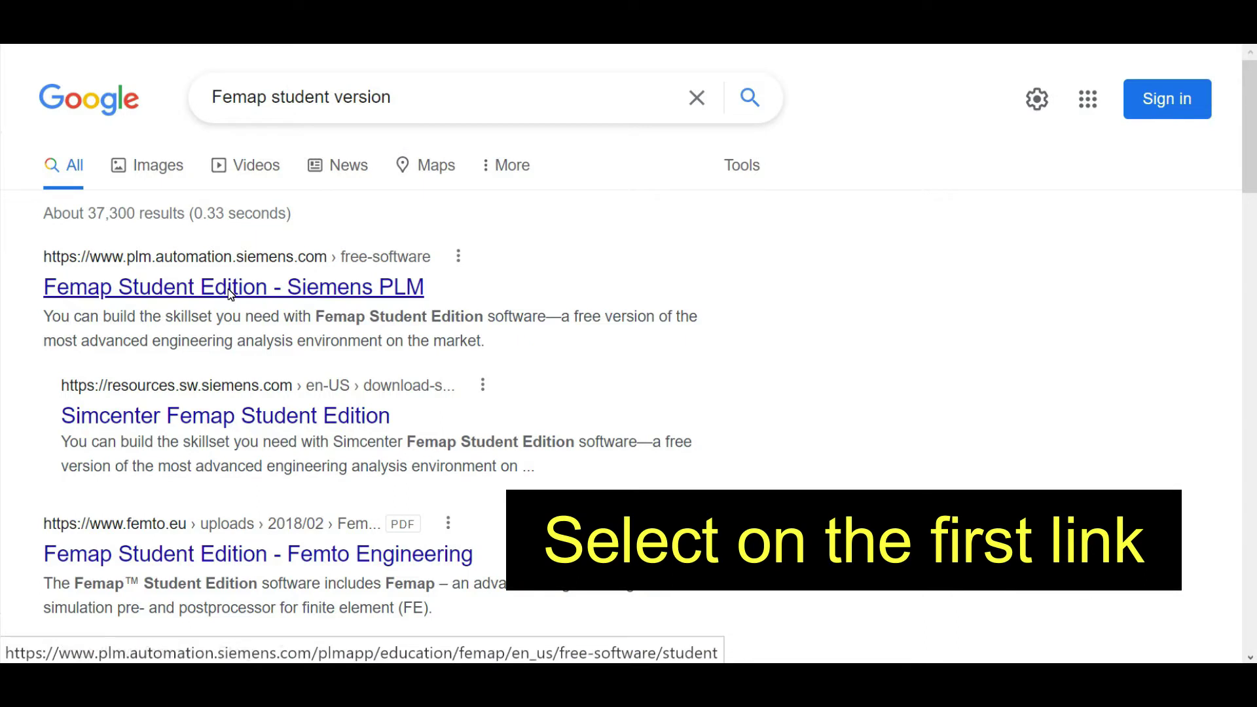
Step: Open the 'Femap Student Edition - Siemens PLM' result from the Google search for 'Femap student version'
click(230, 294)
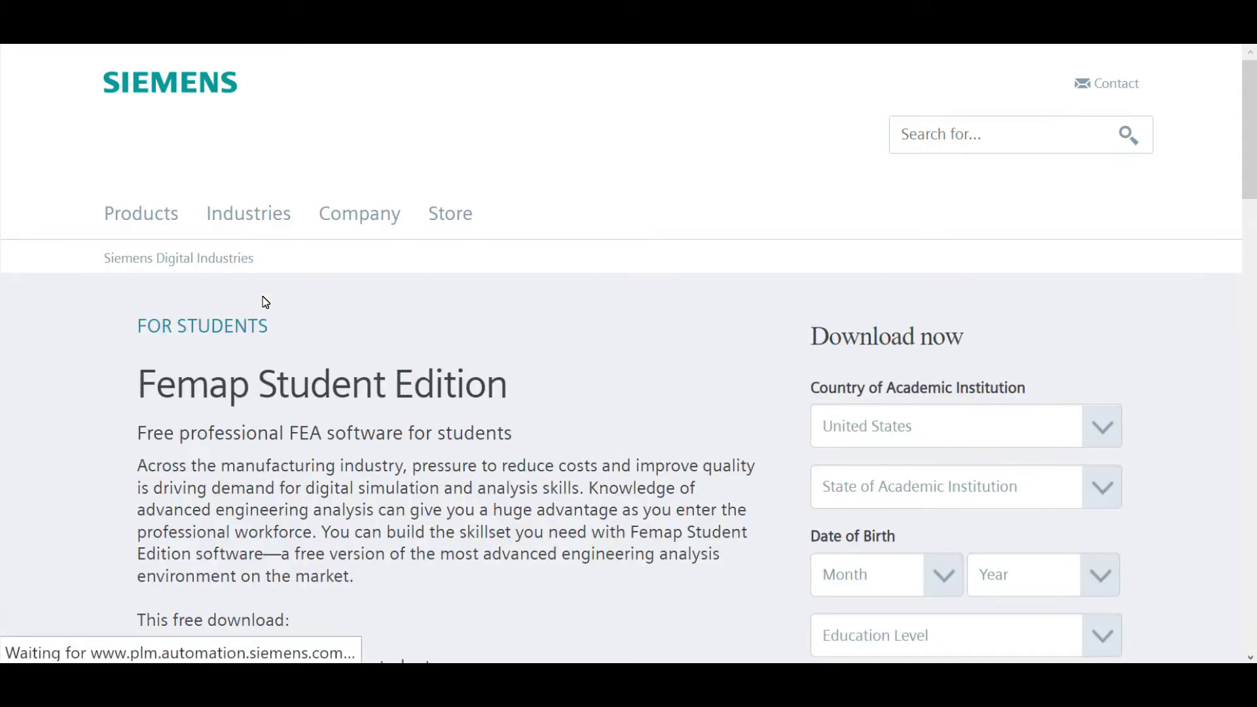
Step: Look through the Country, birth month, birth year and Education Level dropdowns, keeping United States
scroll(940, 273, down, 3)
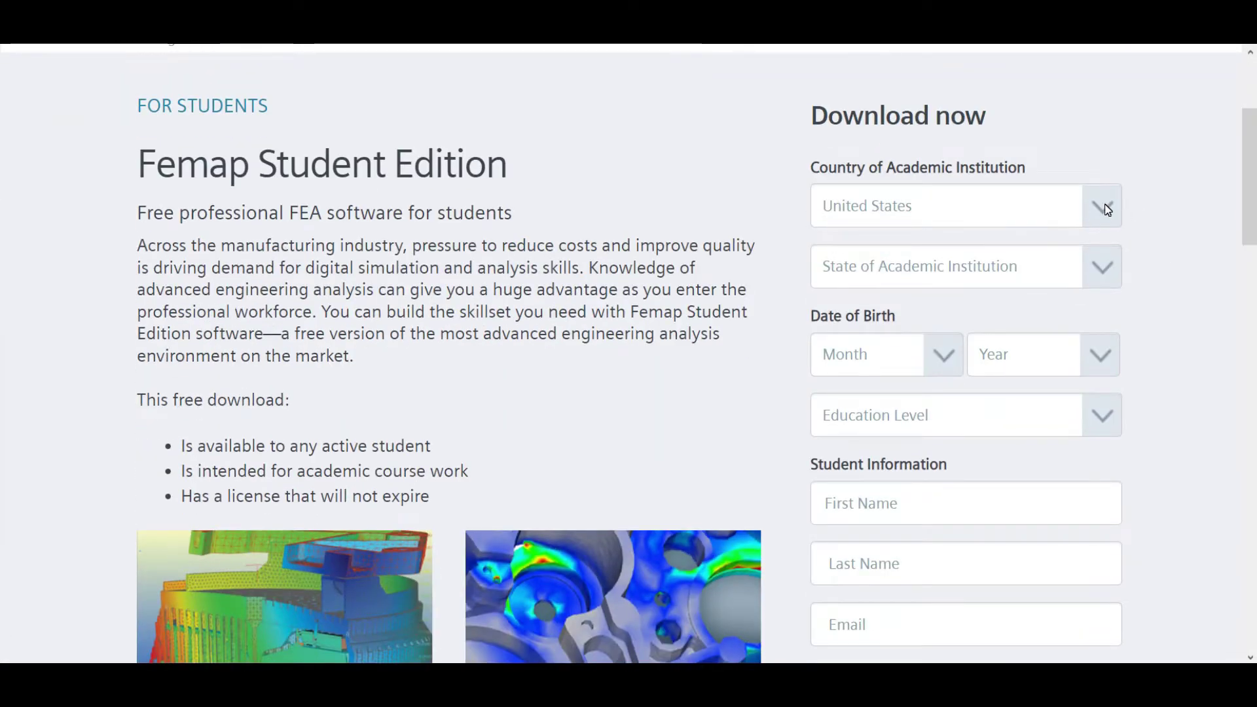
click(1104, 206)
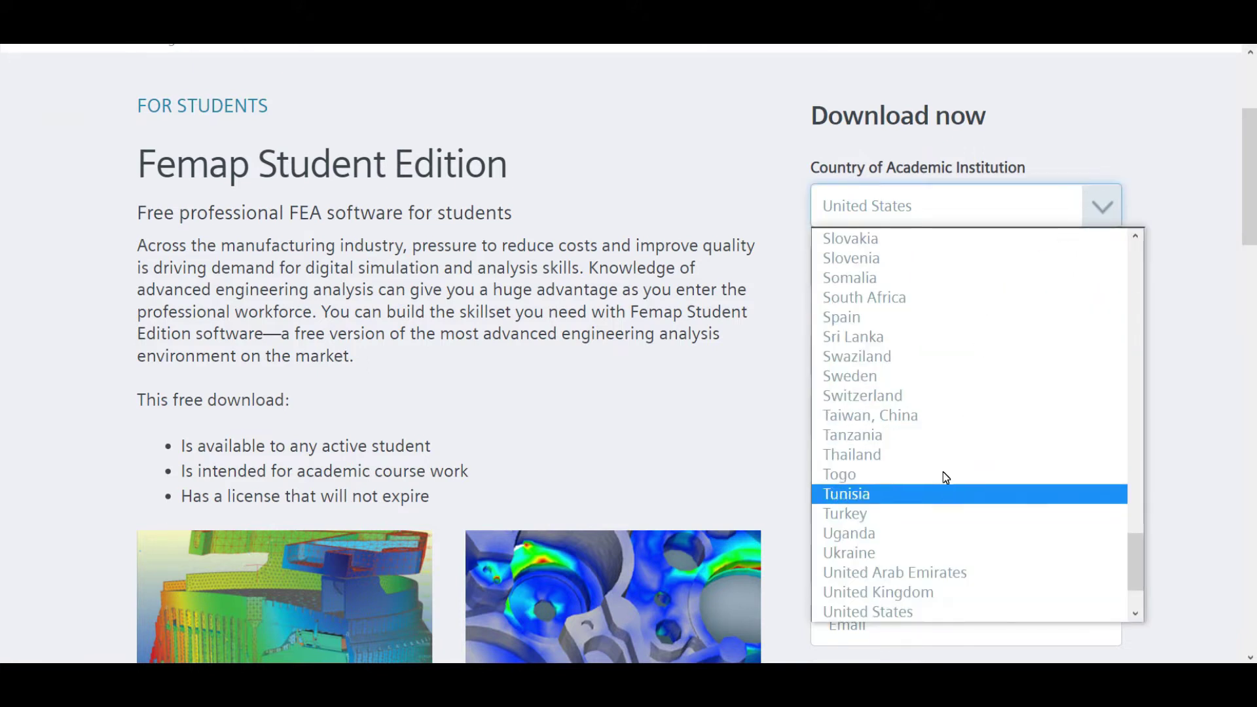
scroll(945, 458, down, 2)
scroll(945, 449, up, 10)
click(788, 130)
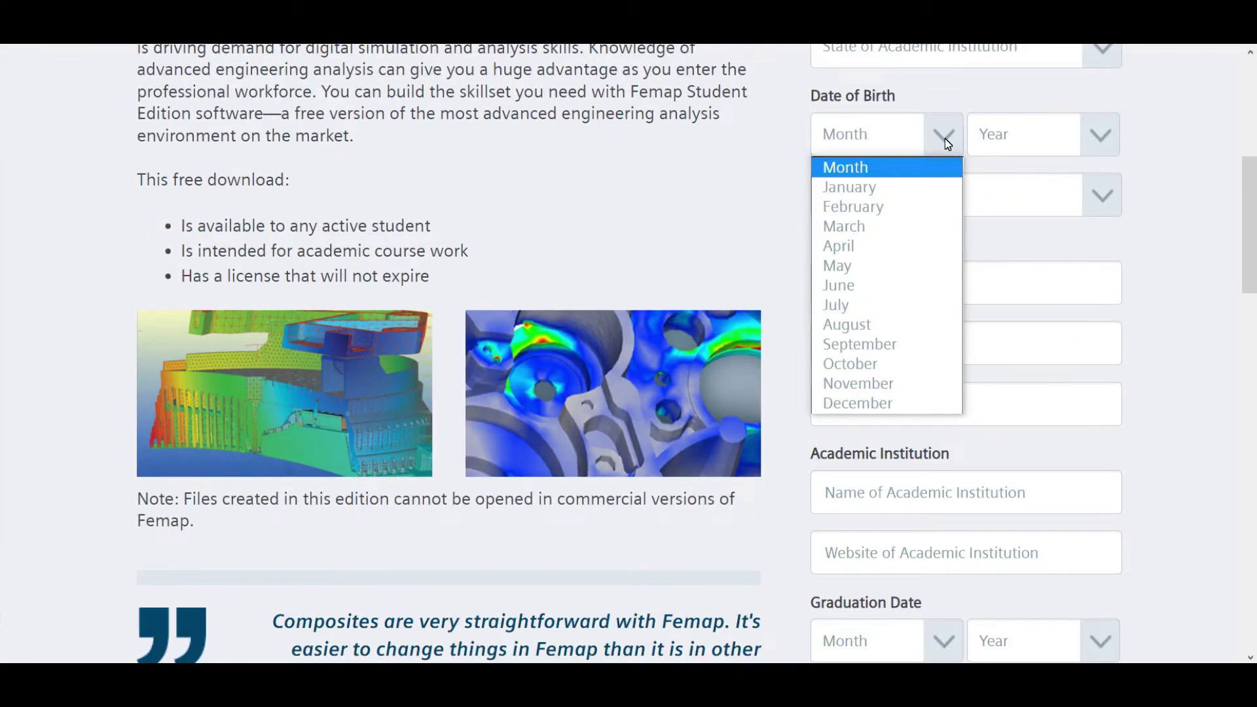
click(945, 139)
click(1101, 128)
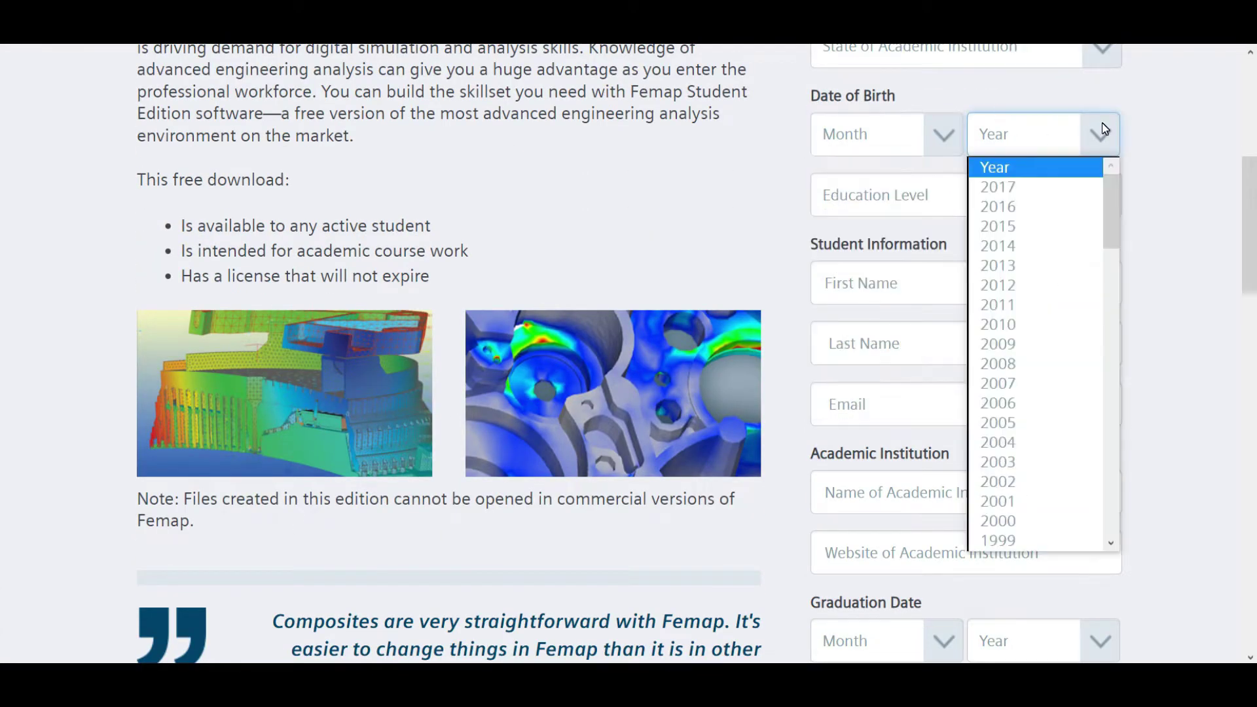
click(1103, 131)
click(1114, 180)
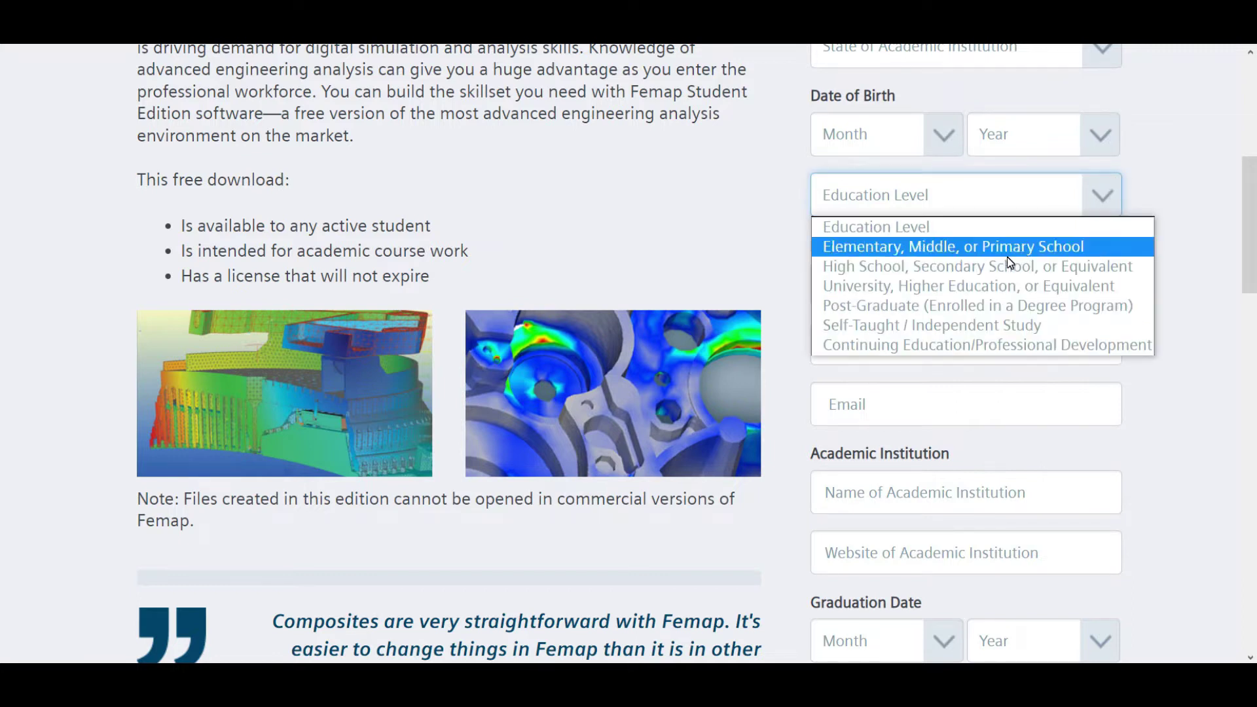
click(1143, 157)
scroll(1016, 336, down, 3)
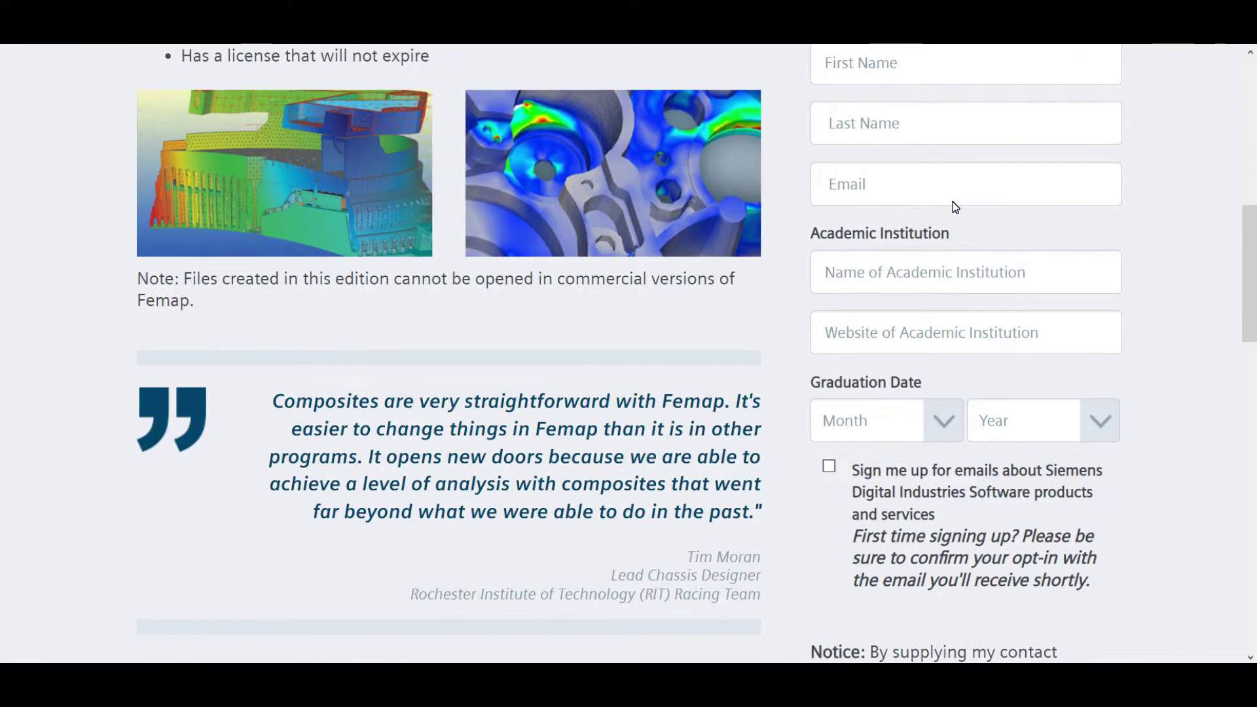
Step: Look through the institution name and website fields and the graduation month and year lists, down to the agreement checkboxes
click(953, 202)
click(913, 270)
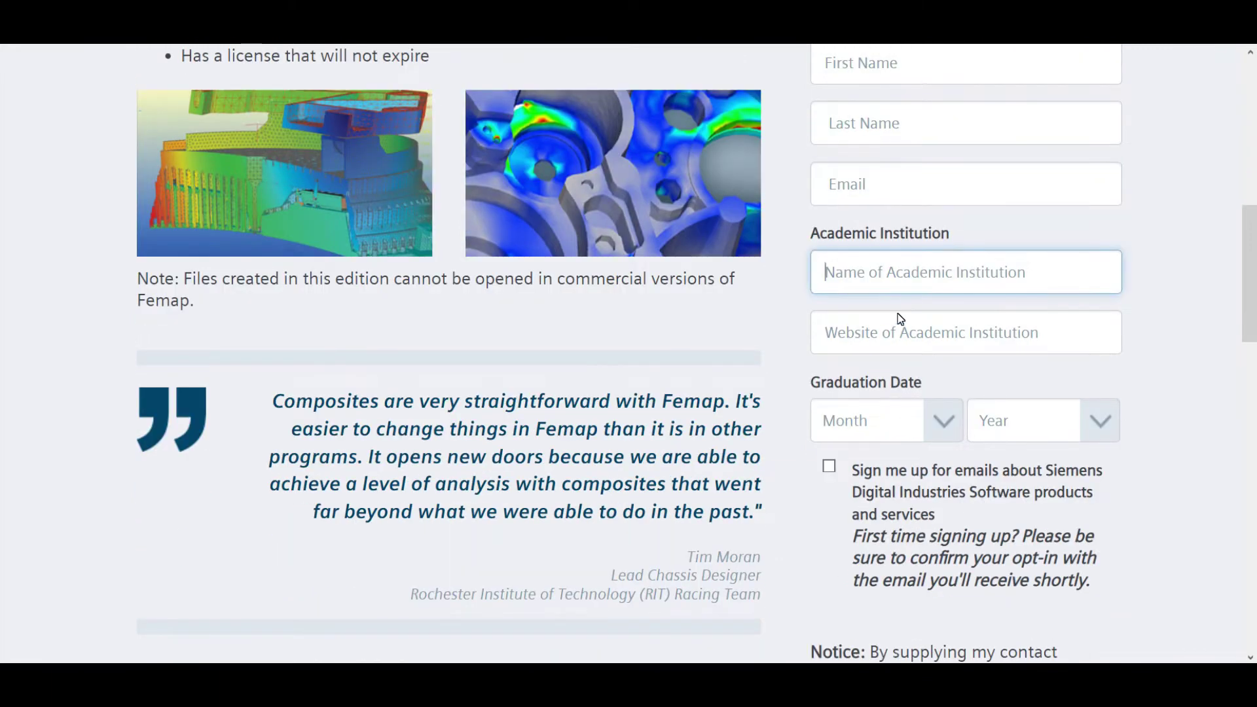
click(892, 332)
click(935, 426)
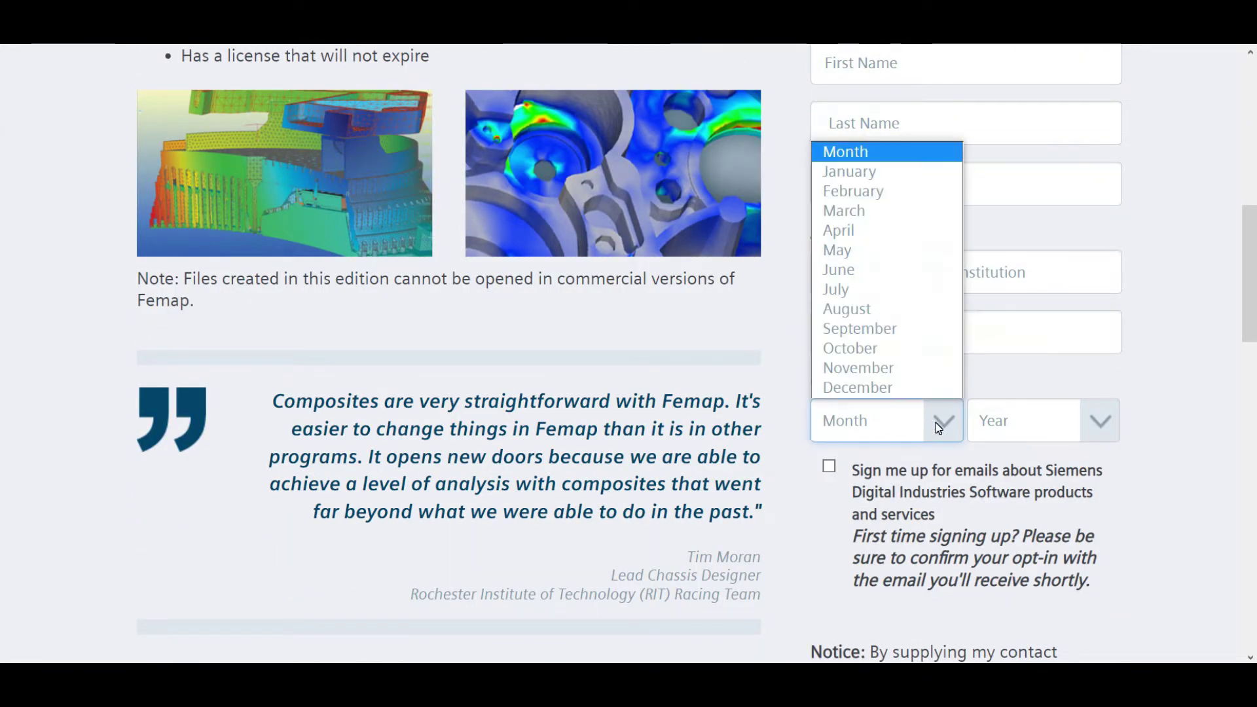
click(940, 419)
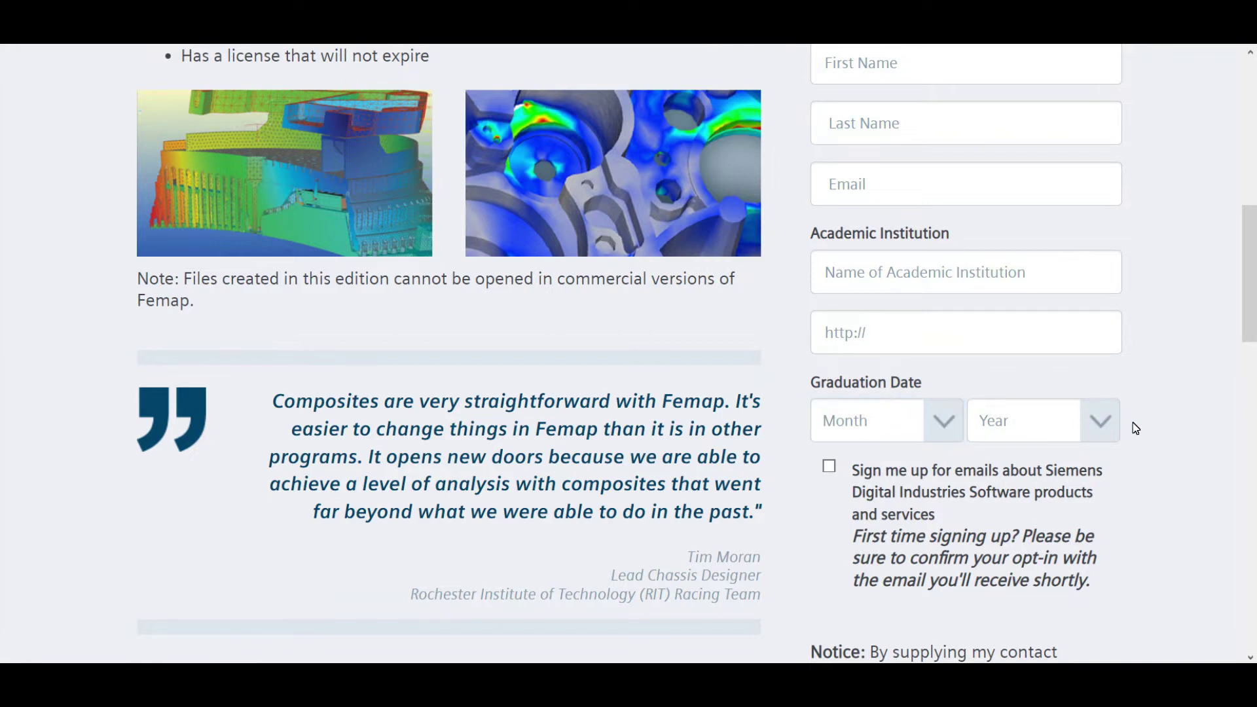
click(1109, 428)
click(1110, 428)
scroll(1121, 390, down, 3)
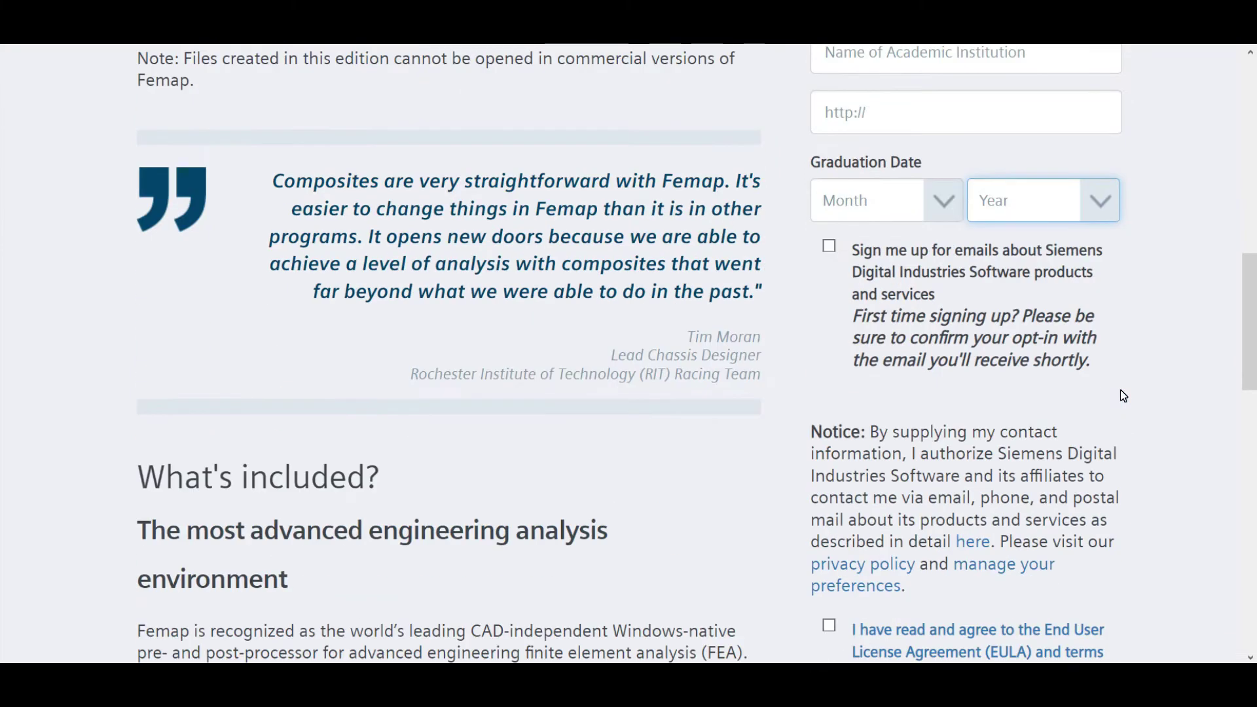
scroll(1121, 390, down, 2)
scroll(1121, 390, down, 7)
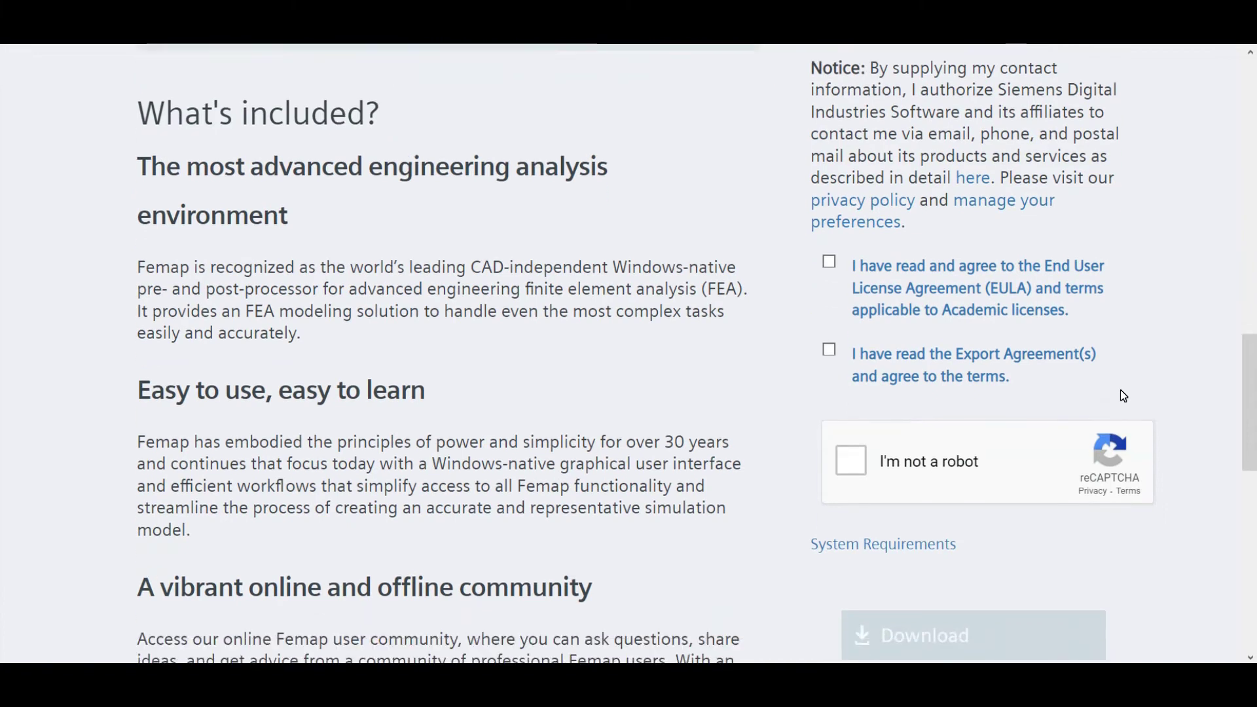
Step: Tick the EULA and Export Agreement checkboxes and pass the reCAPTCHA robot check
click(828, 75)
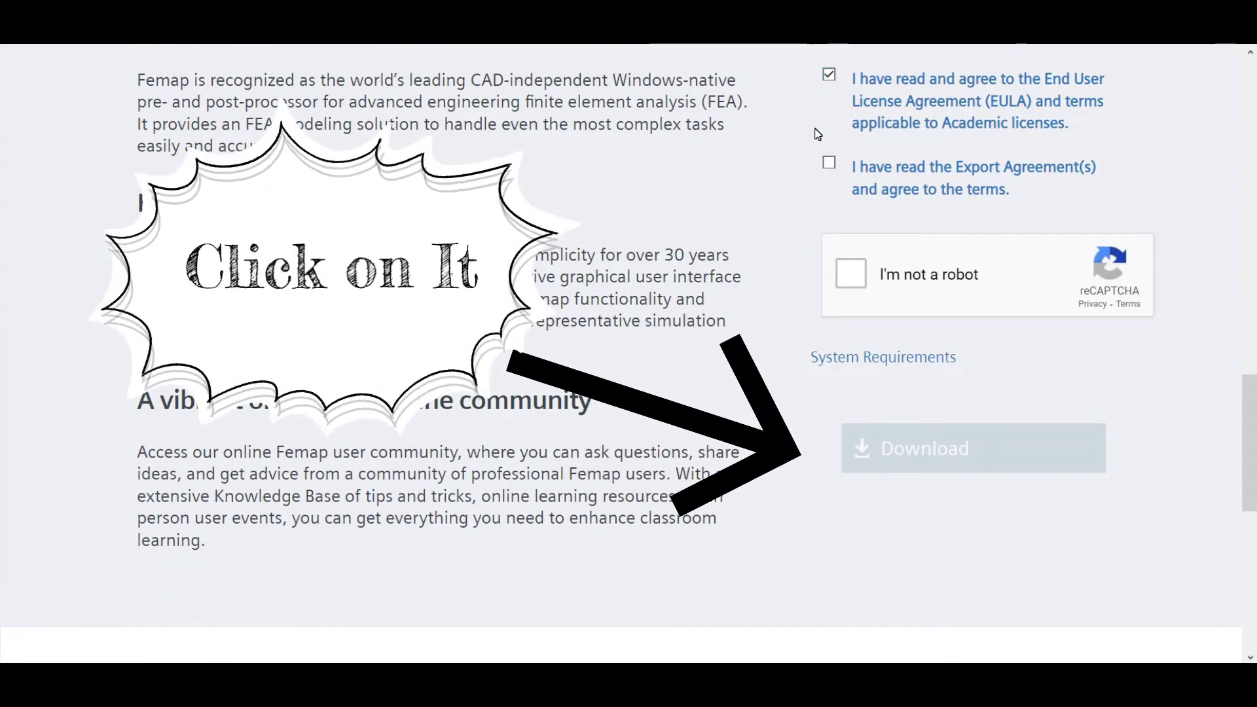
click(847, 269)
click(829, 162)
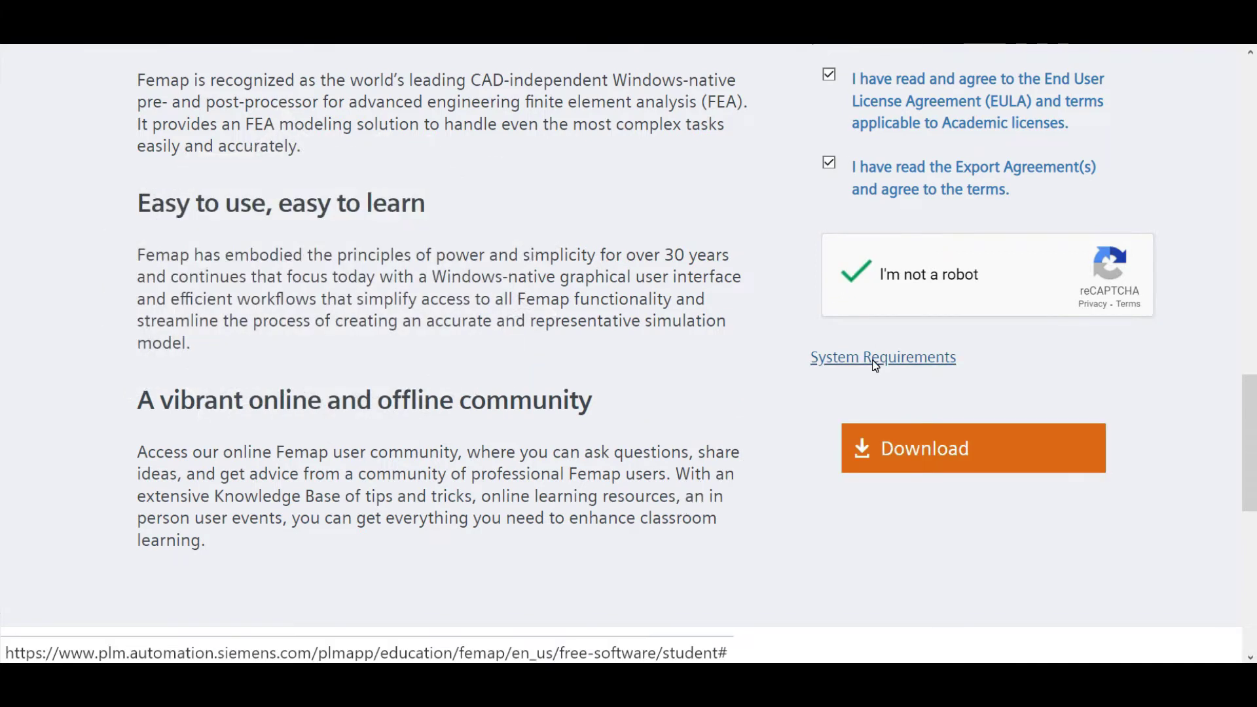
Step: Review the download form and open the Femap System Requirements link
scroll(872, 262, up, 5)
scroll(872, 260, up, 15)
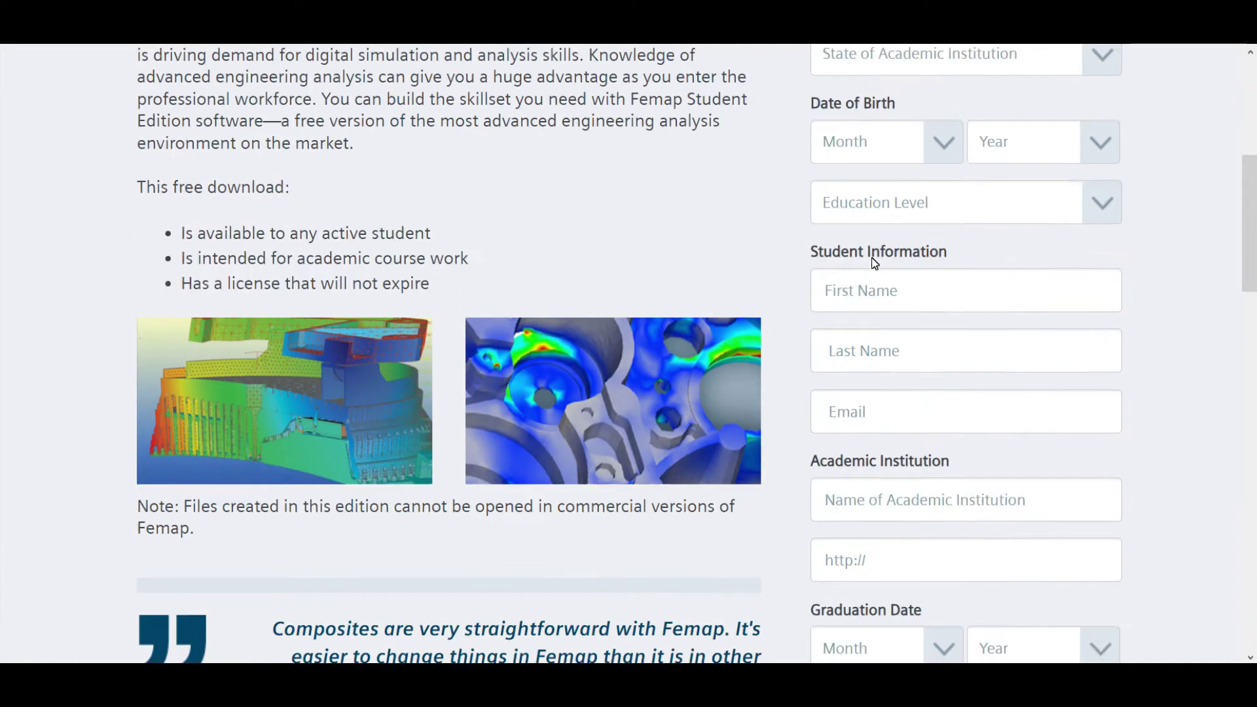
scroll(875, 263, down, 20)
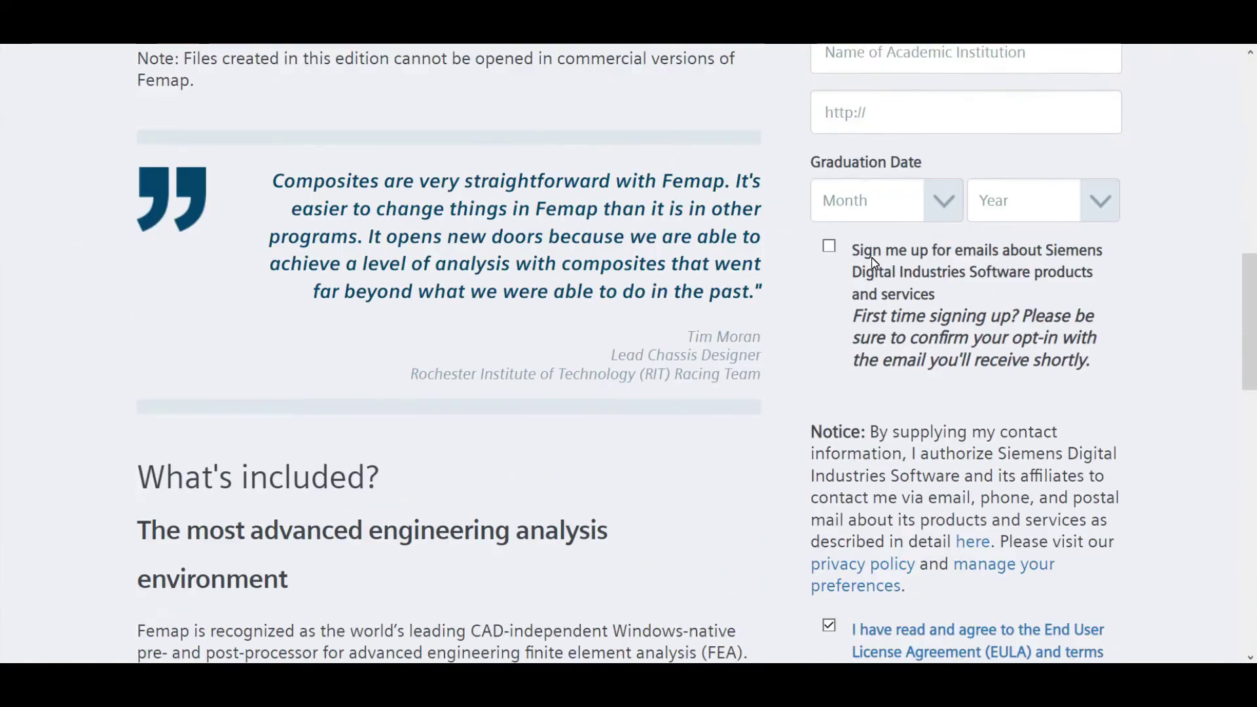
scroll(871, 258, down, 5)
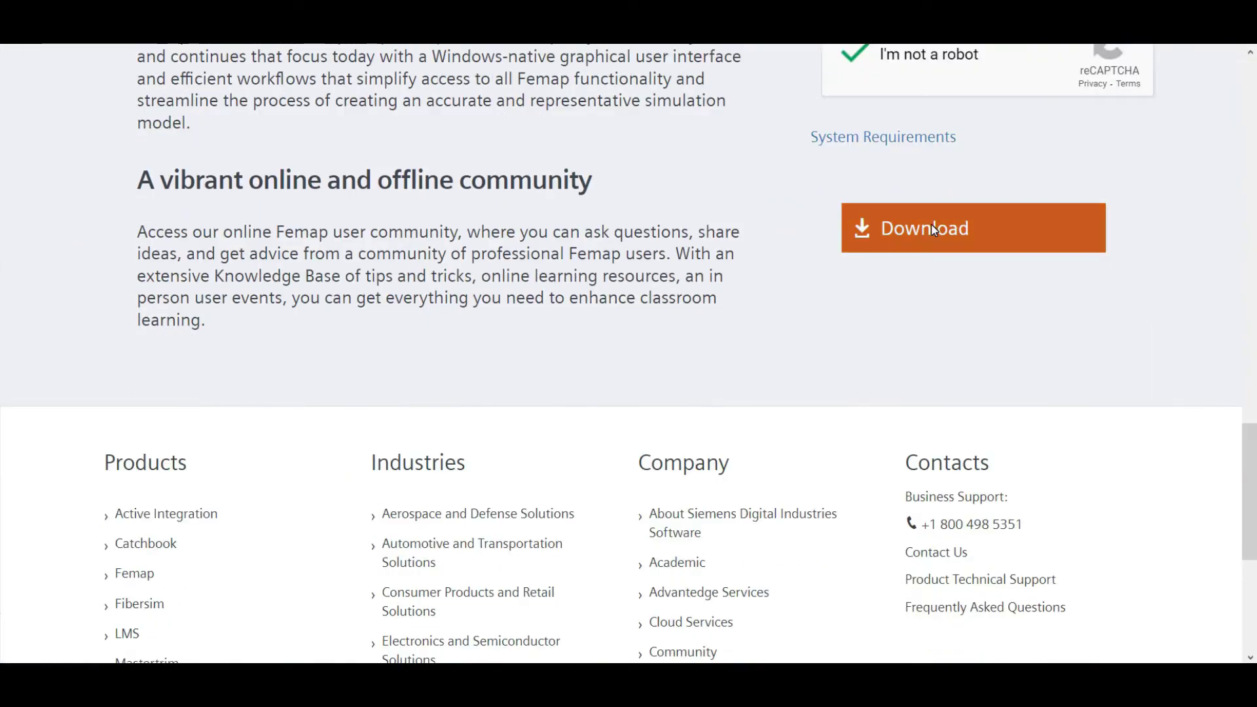
scroll(932, 226, up, 5)
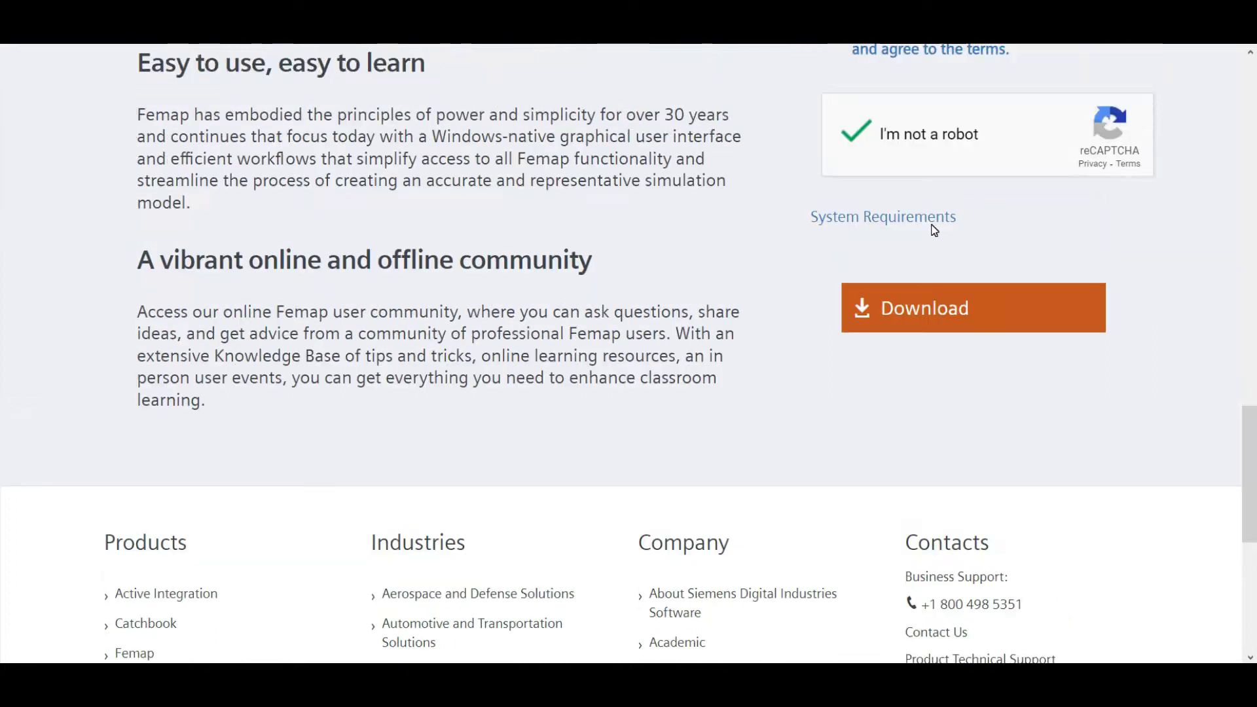
scroll(906, 348, down, 3)
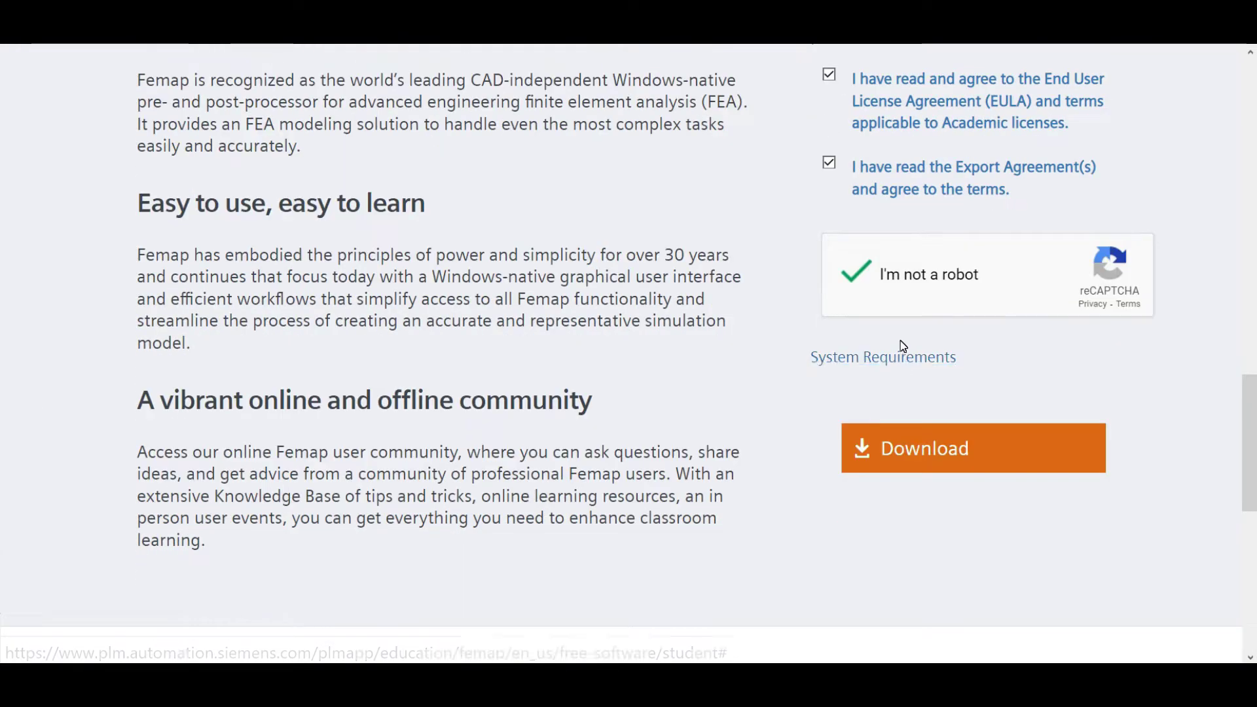
click(903, 357)
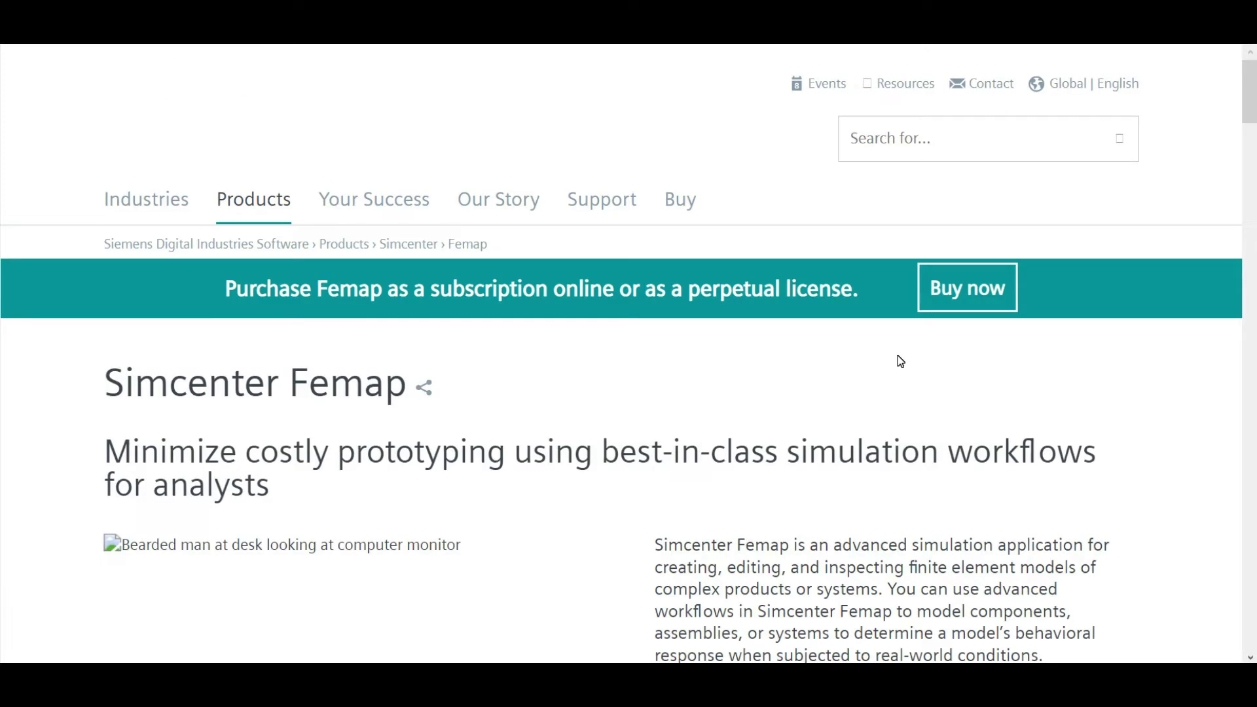
Step: Scroll through the Simcenter Femap product page to the bottom and back to 'Try Femap for free'
scroll(900, 362, down, 4)
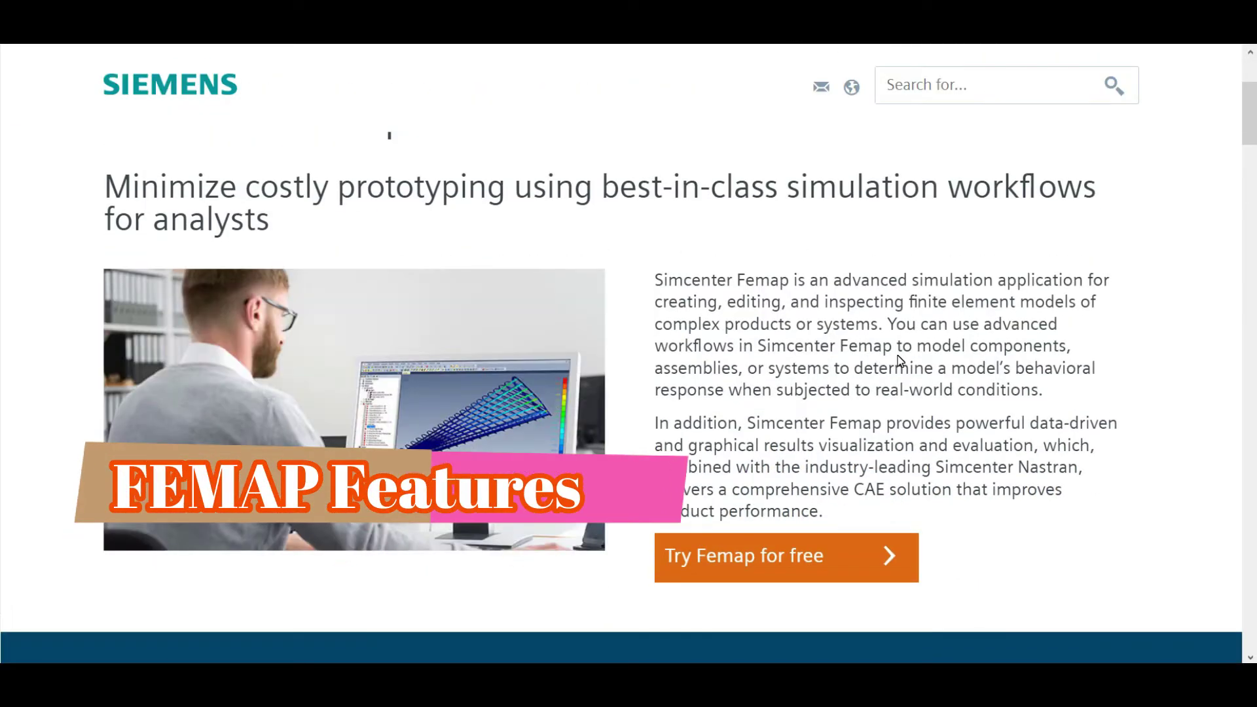
scroll(898, 359, down, 7)
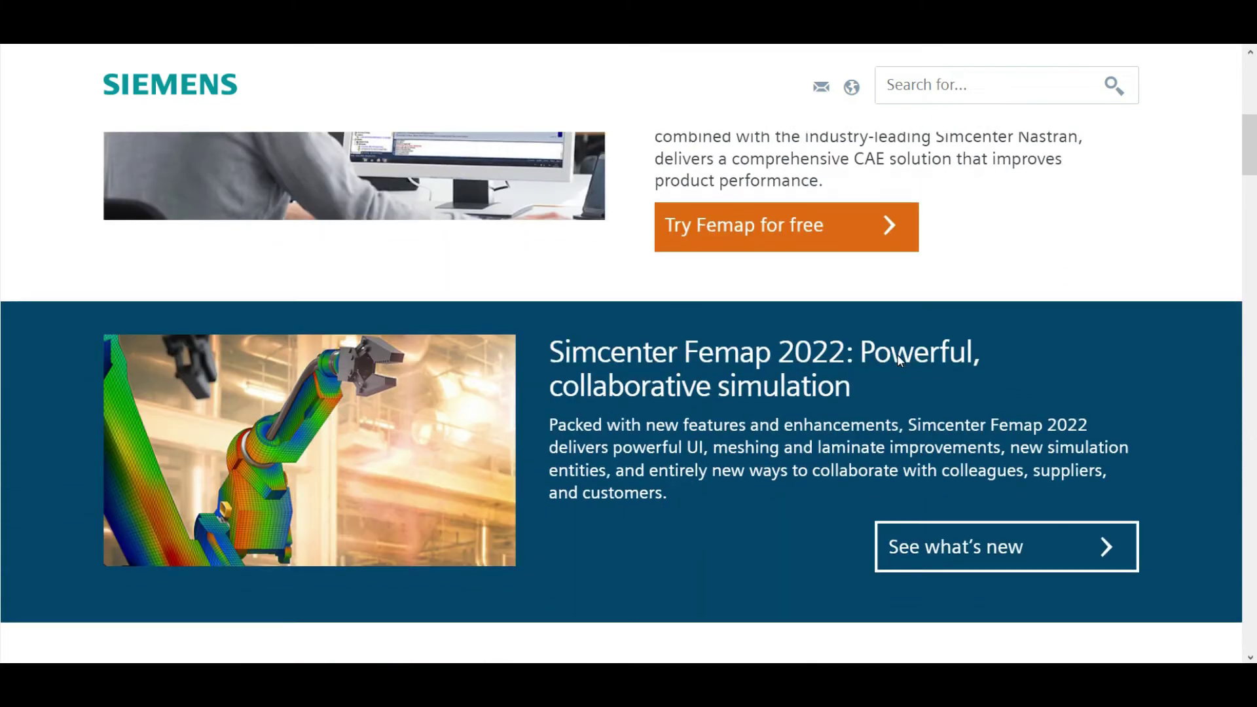
scroll(897, 355, down, 8)
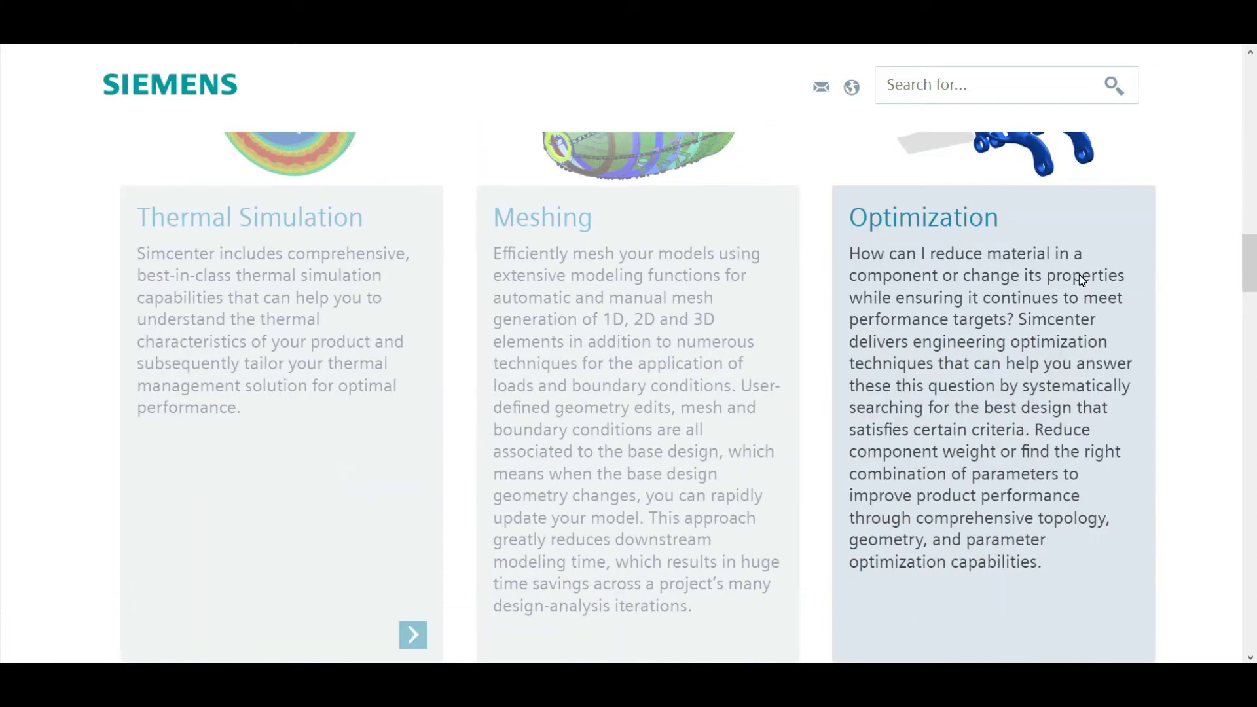
scroll(1079, 274, down, 8)
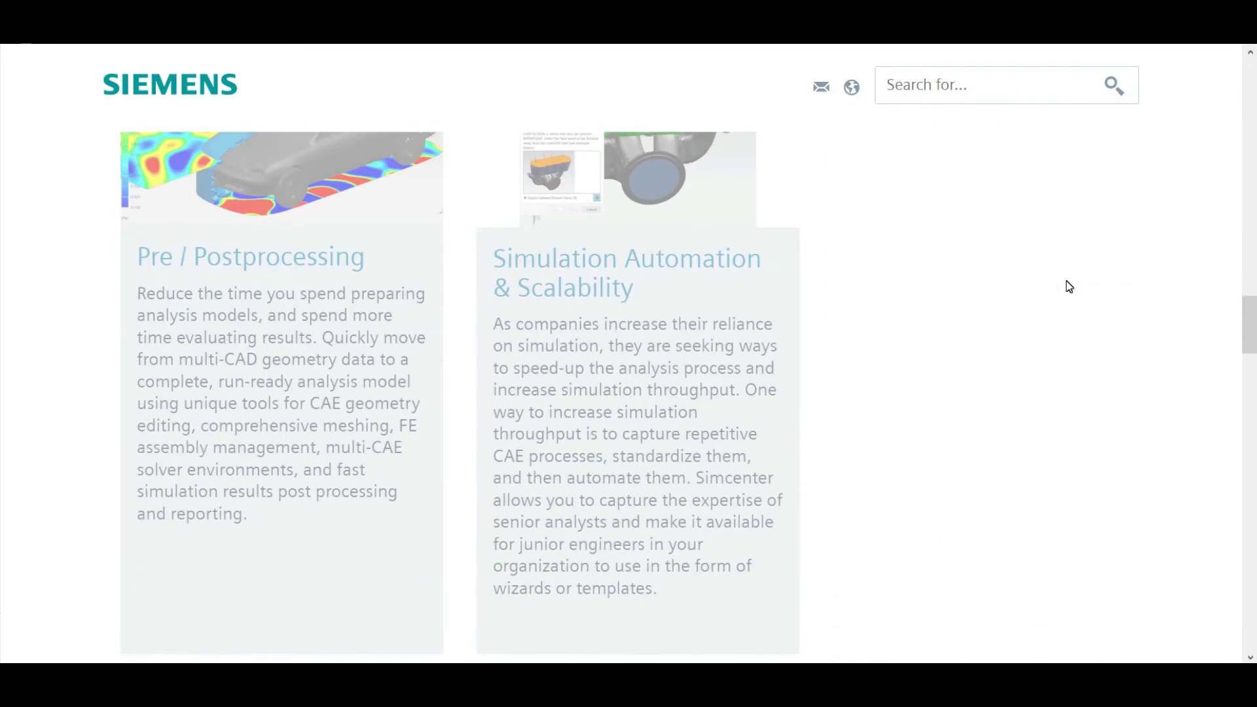
scroll(1069, 286, down, 6)
scroll(1064, 288, down, 3)
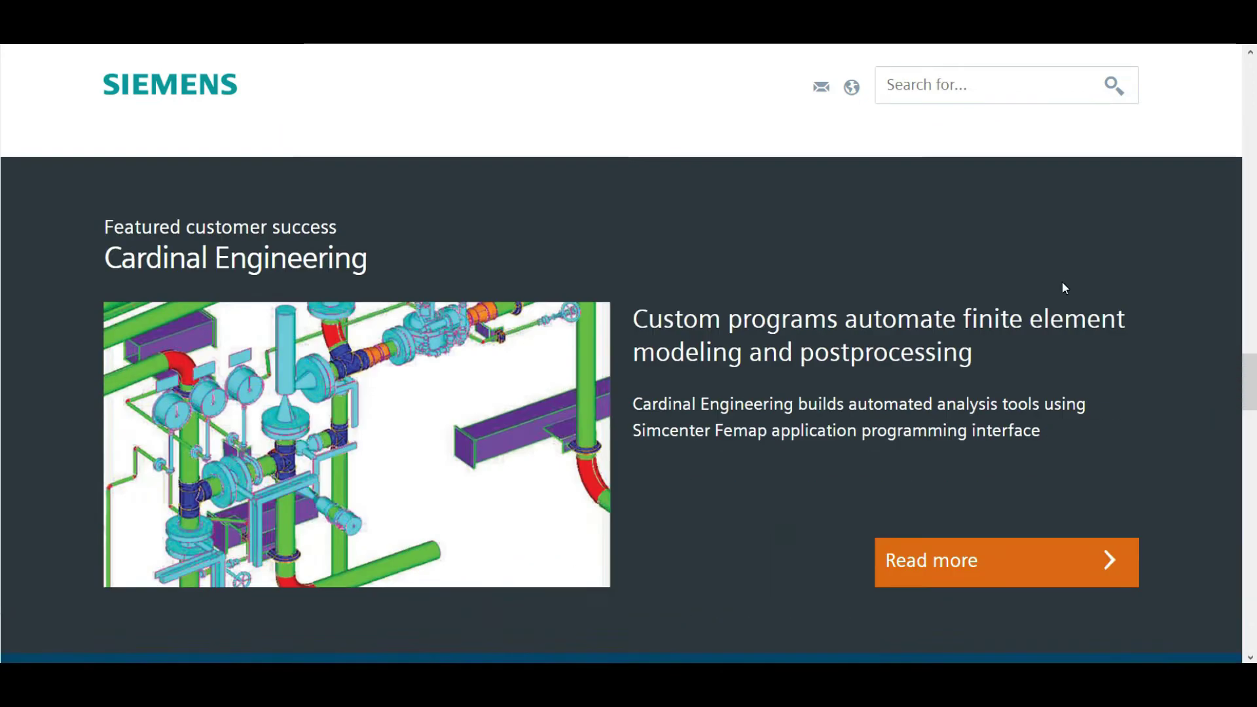
scroll(1063, 287, down, 10)
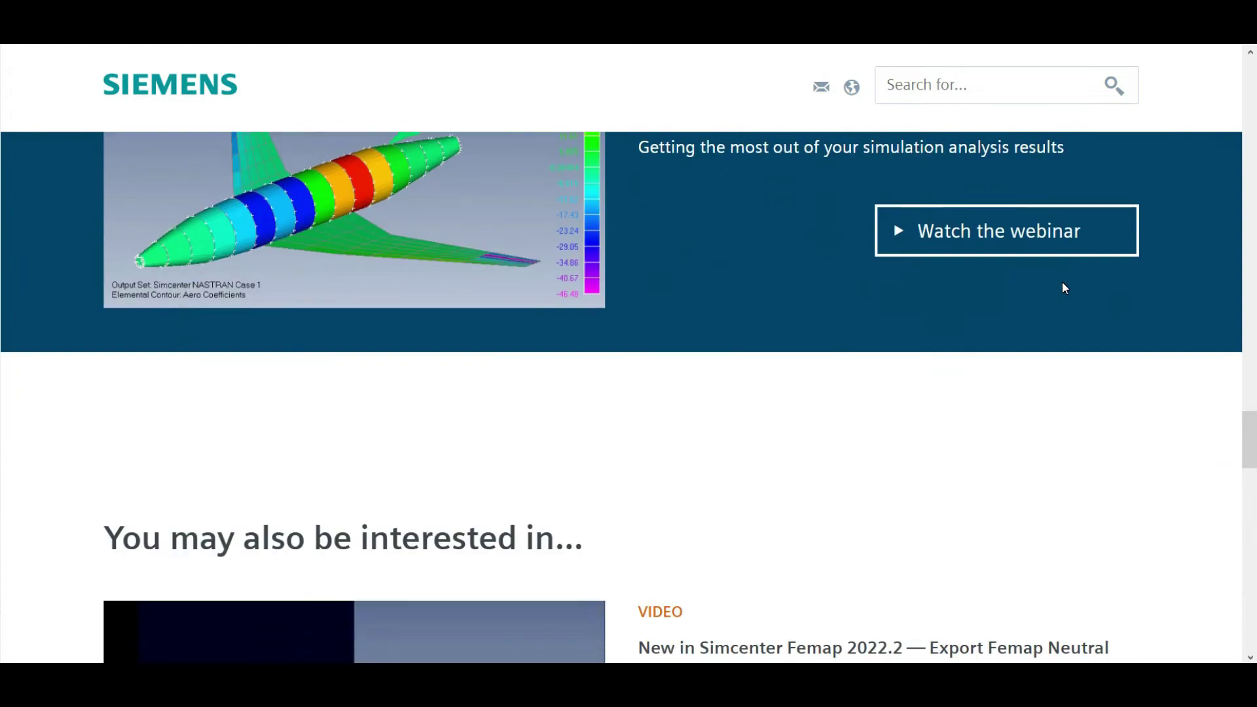
scroll(1063, 288, down, 10)
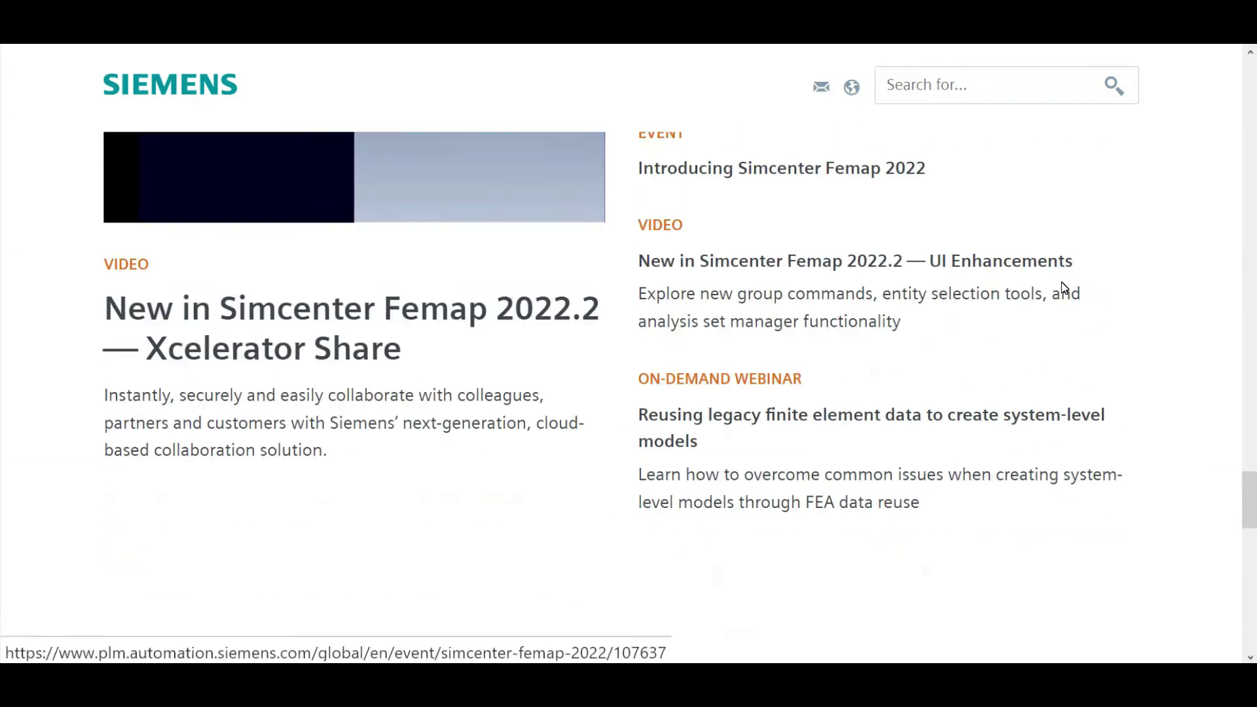
scroll(1063, 288, down, 5)
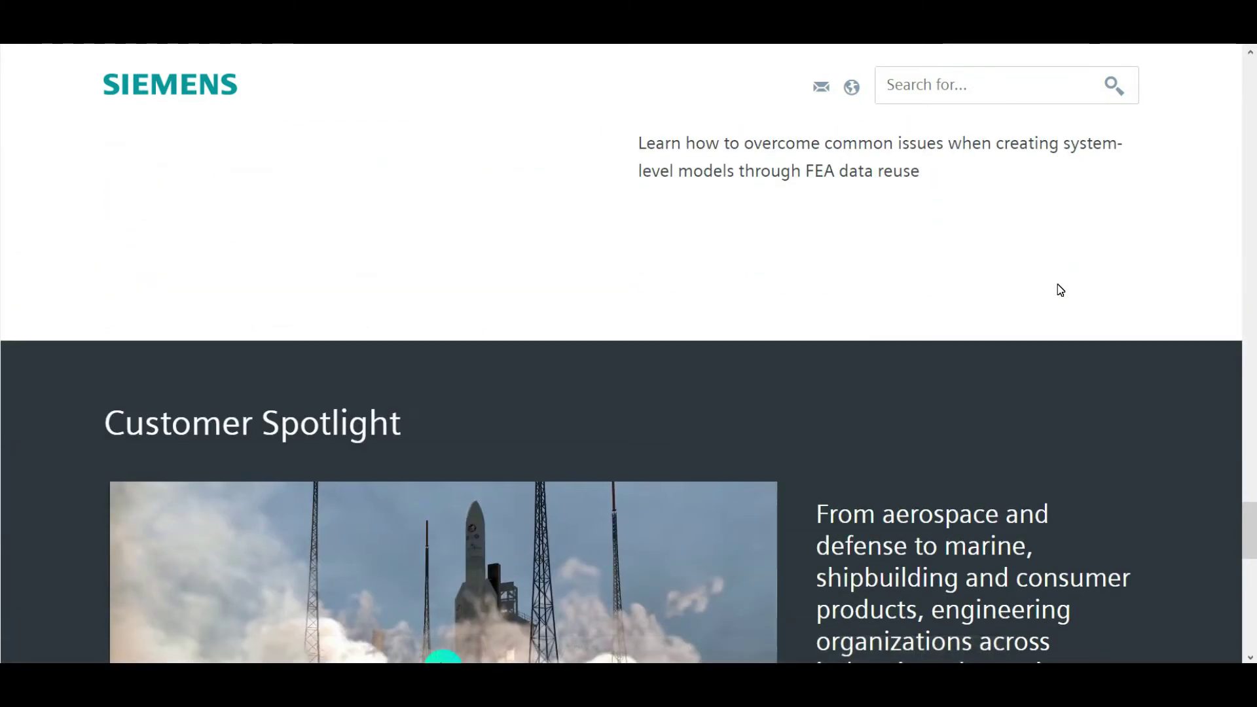
scroll(1061, 290, down, 10)
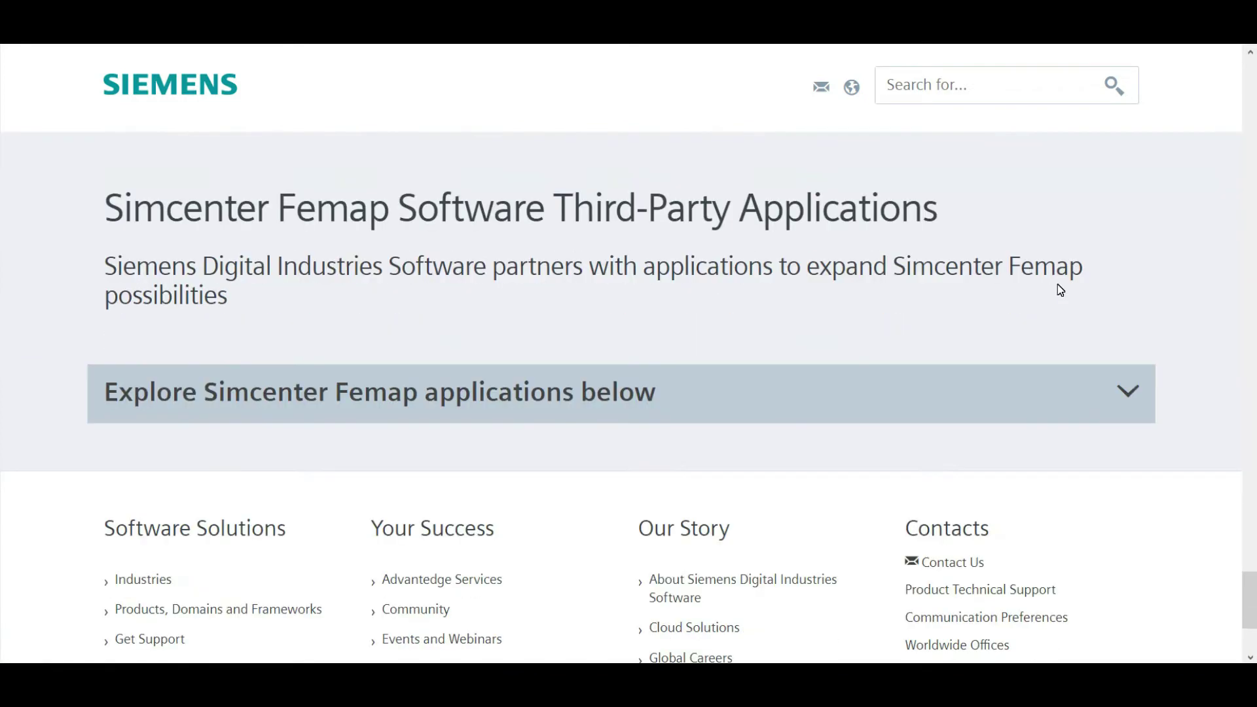
scroll(1061, 290, up, 3)
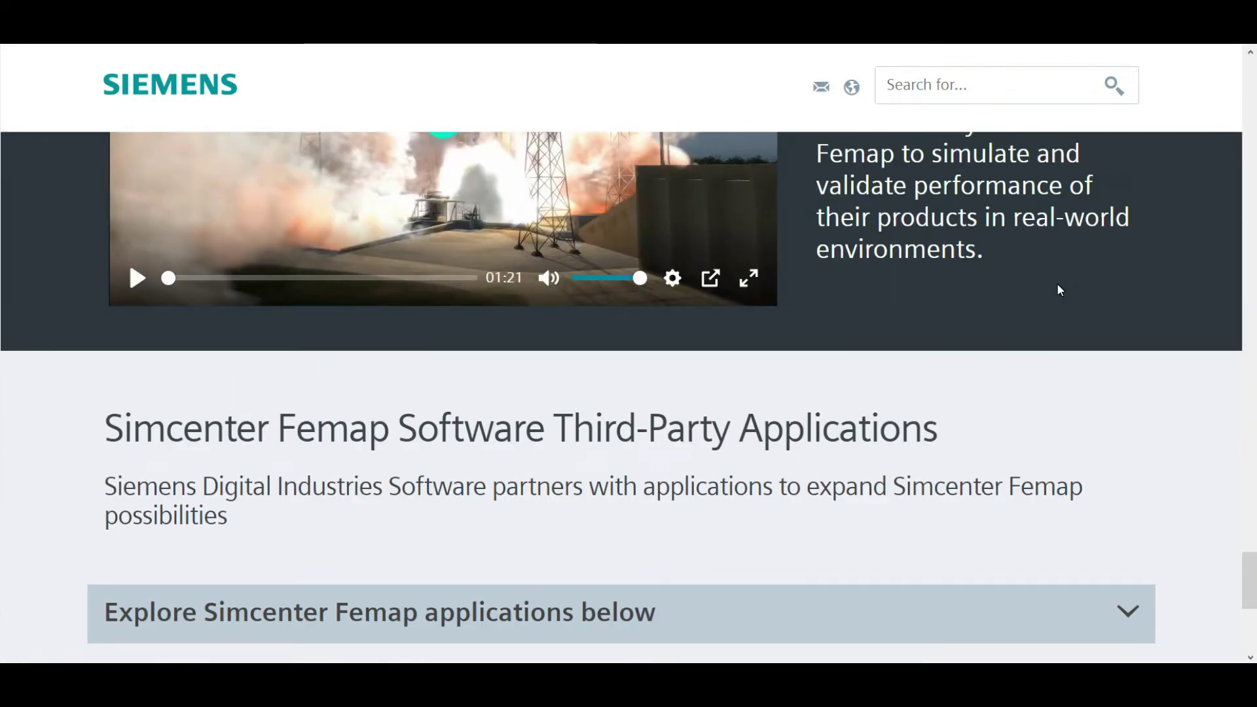
scroll(1060, 290, up, 10)
scroll(1060, 290, up, 10)
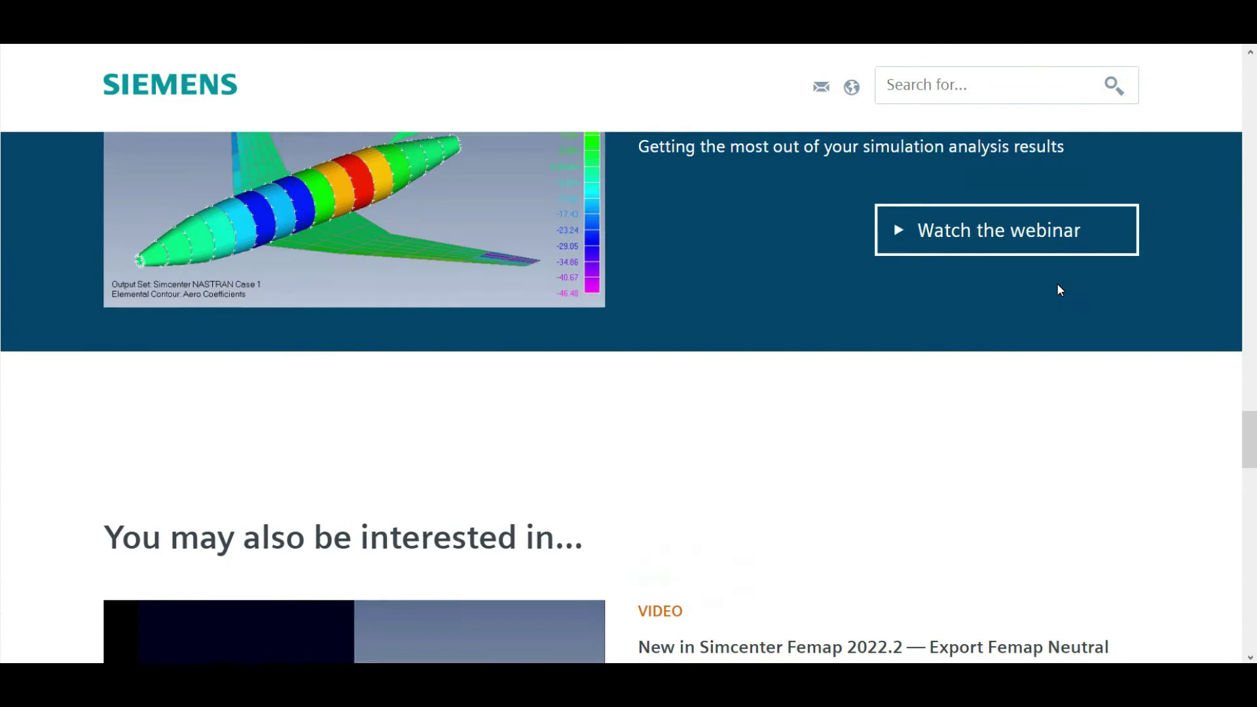
scroll(1062, 290, up, 10)
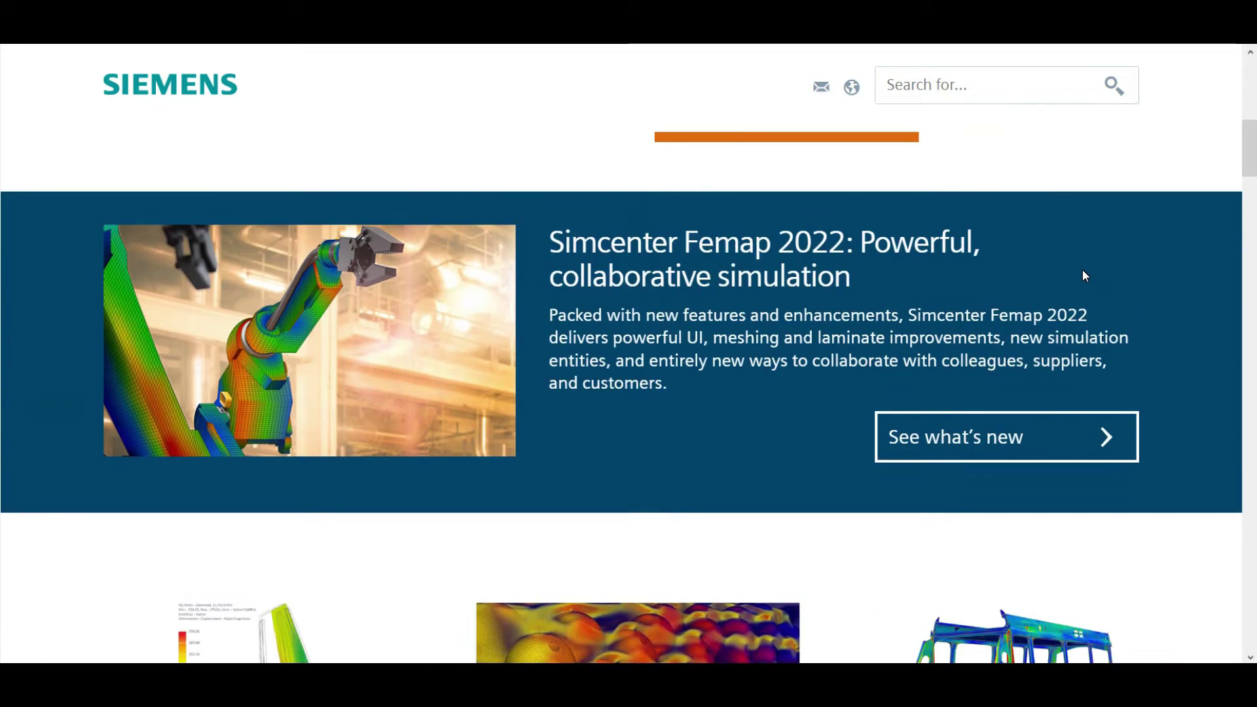
scroll(1085, 276, up, 8)
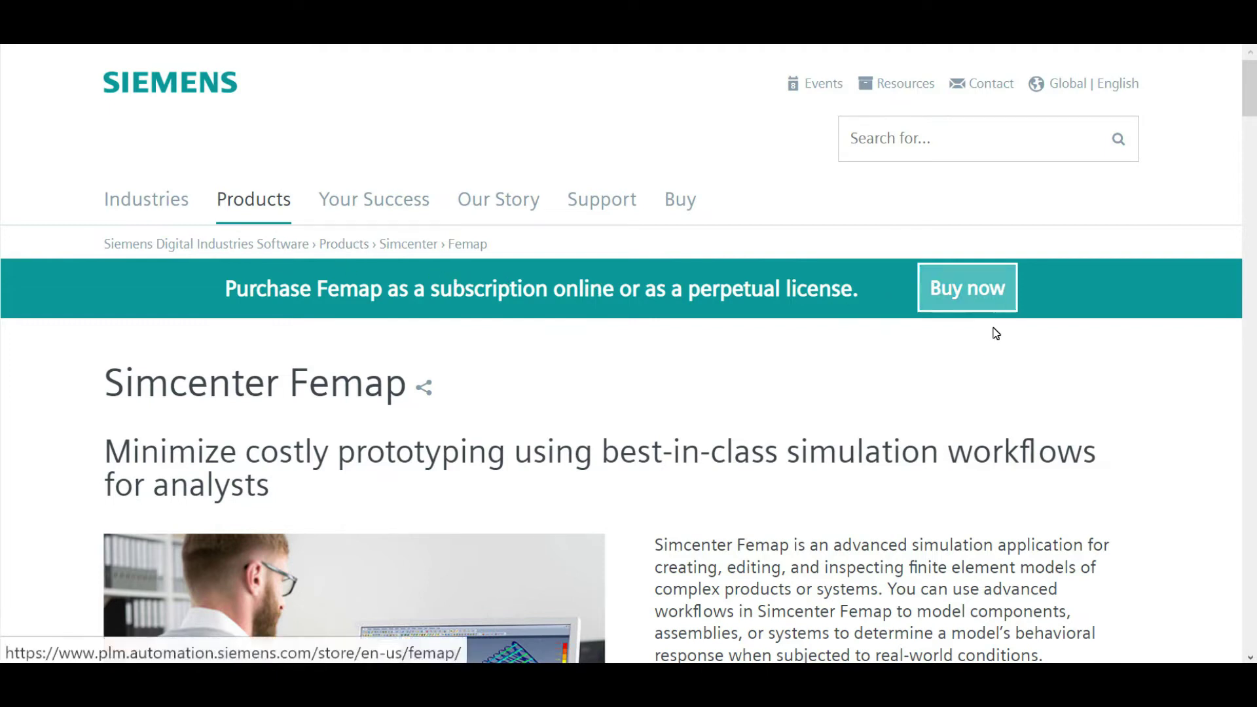
scroll(987, 350, down, 2)
scroll(990, 352, down, 7)
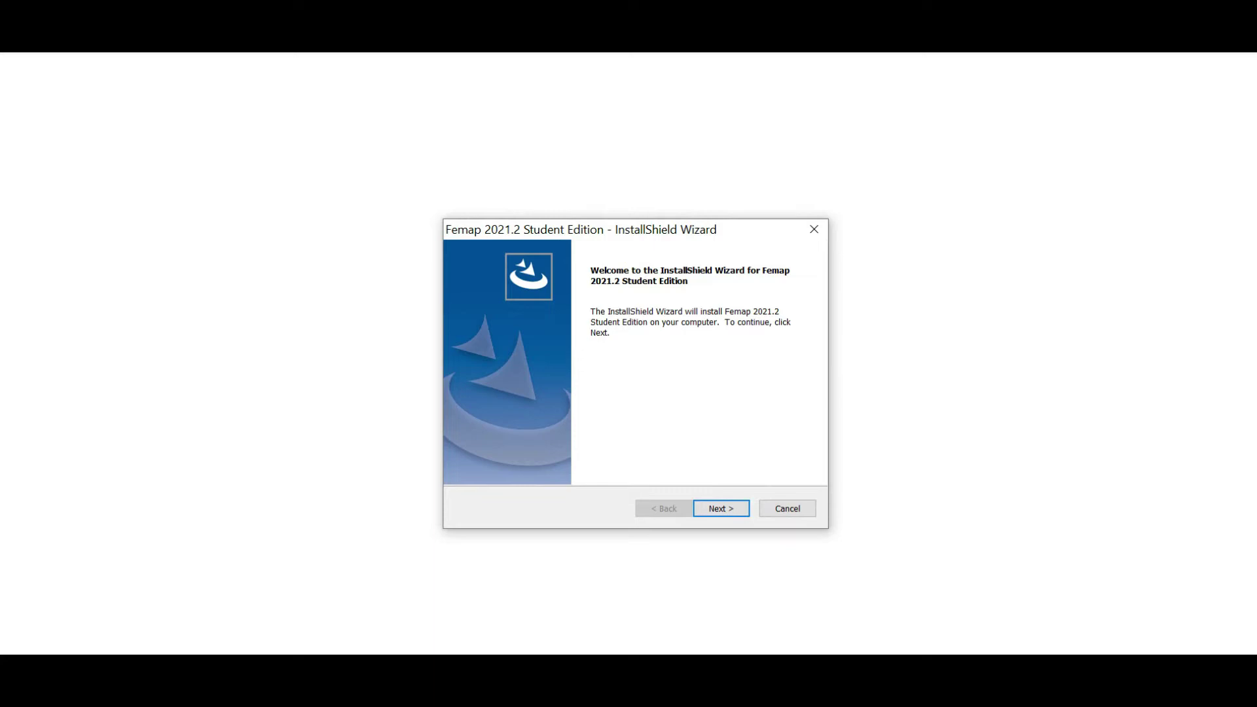
Step: Pass the welcome page, accept the license terms and tick 'I have read the above notice'
key(Return)
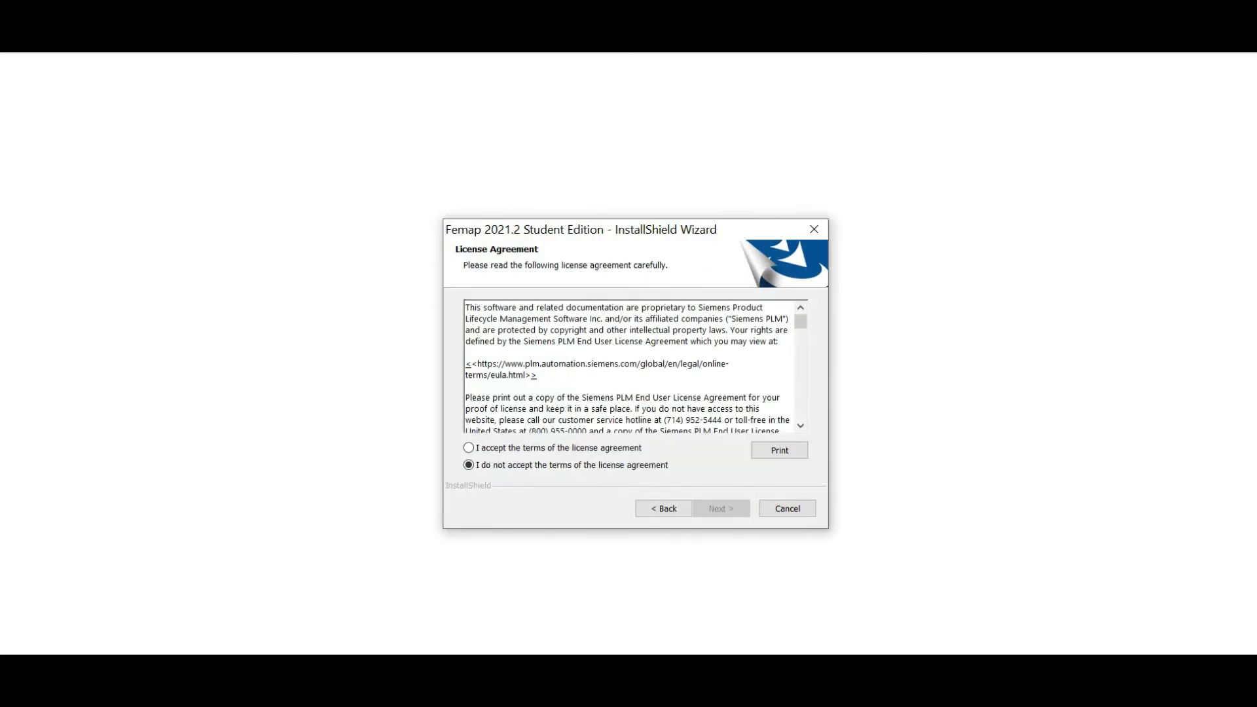
click(469, 448)
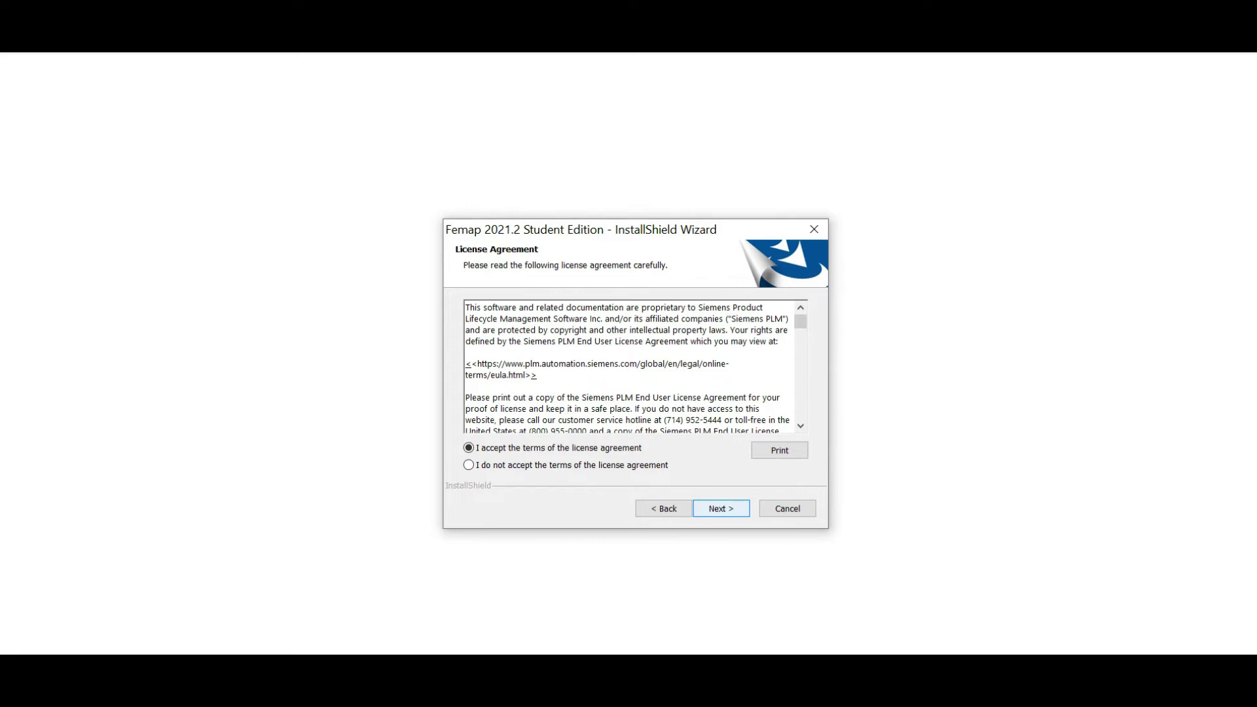
key(Return)
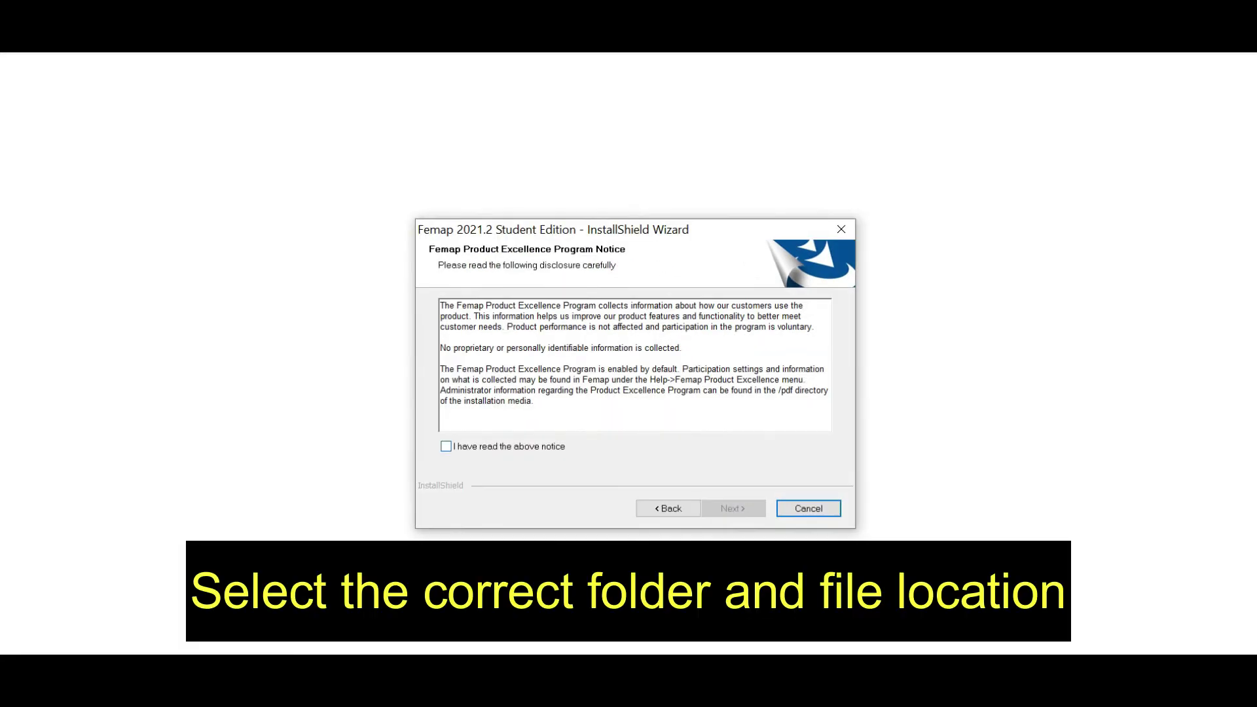
key(space)
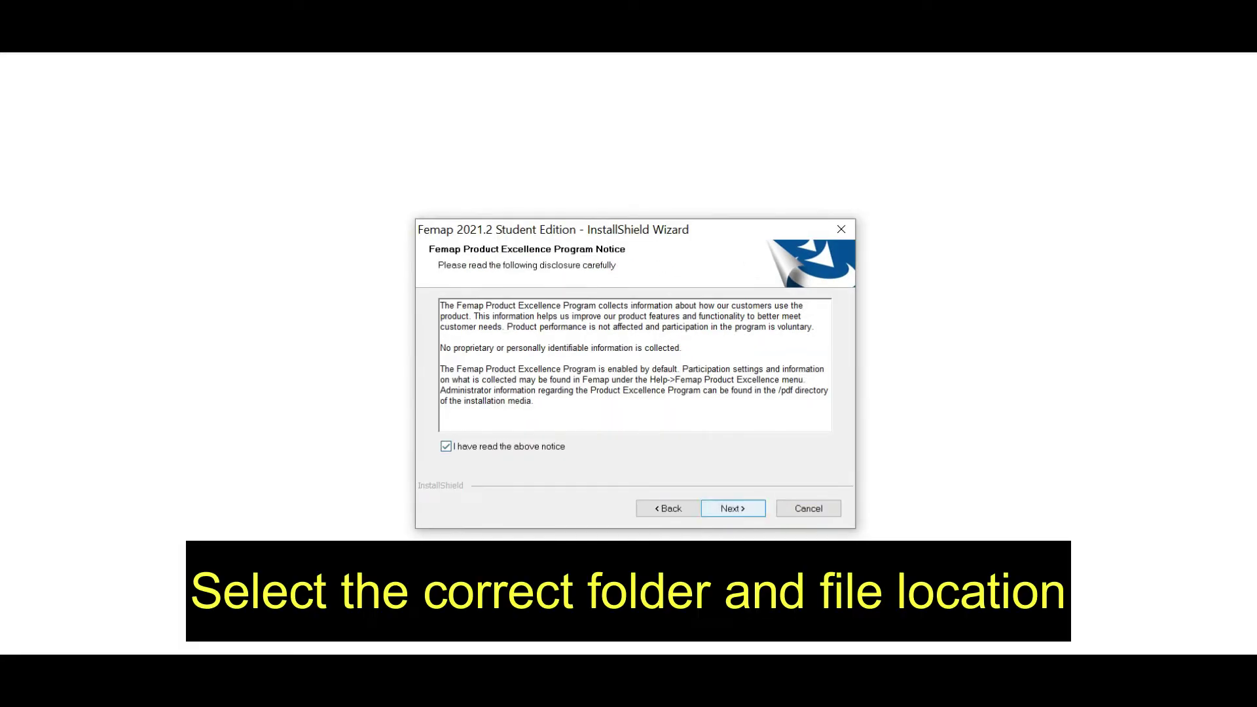
key(Return)
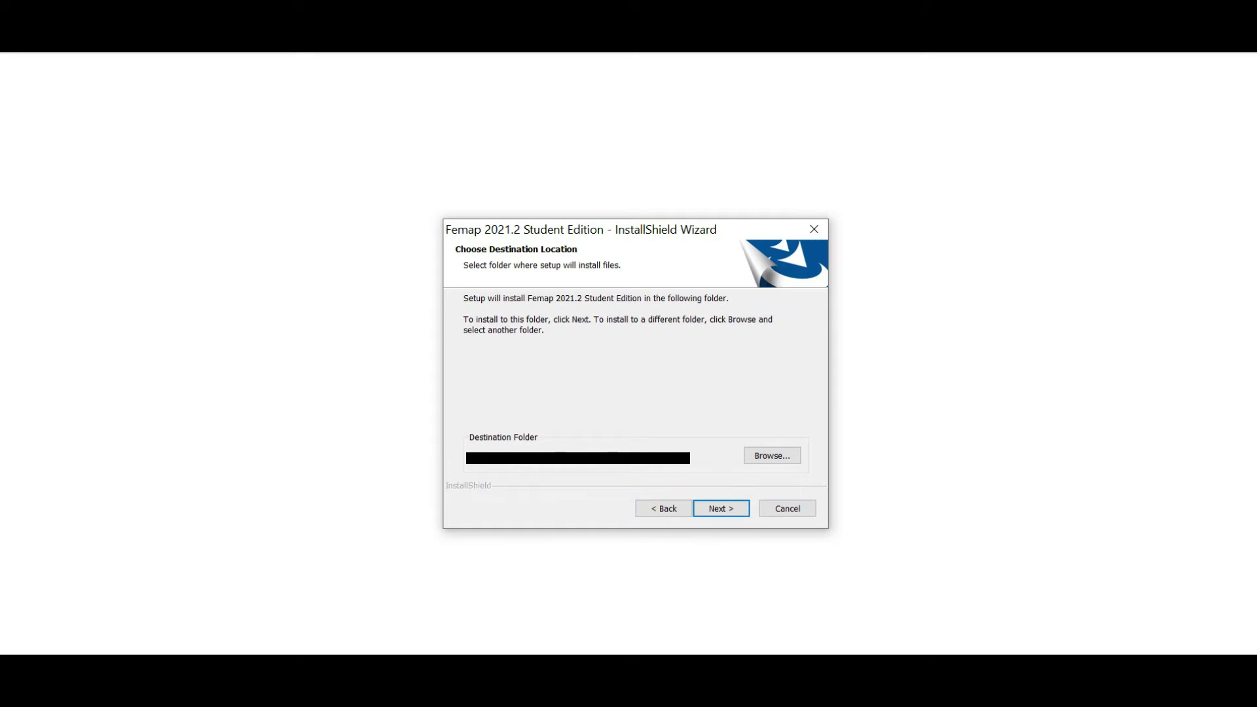
Step: Keep the default install folder and add Solid Edge Connection to the selected features
click(741, 514)
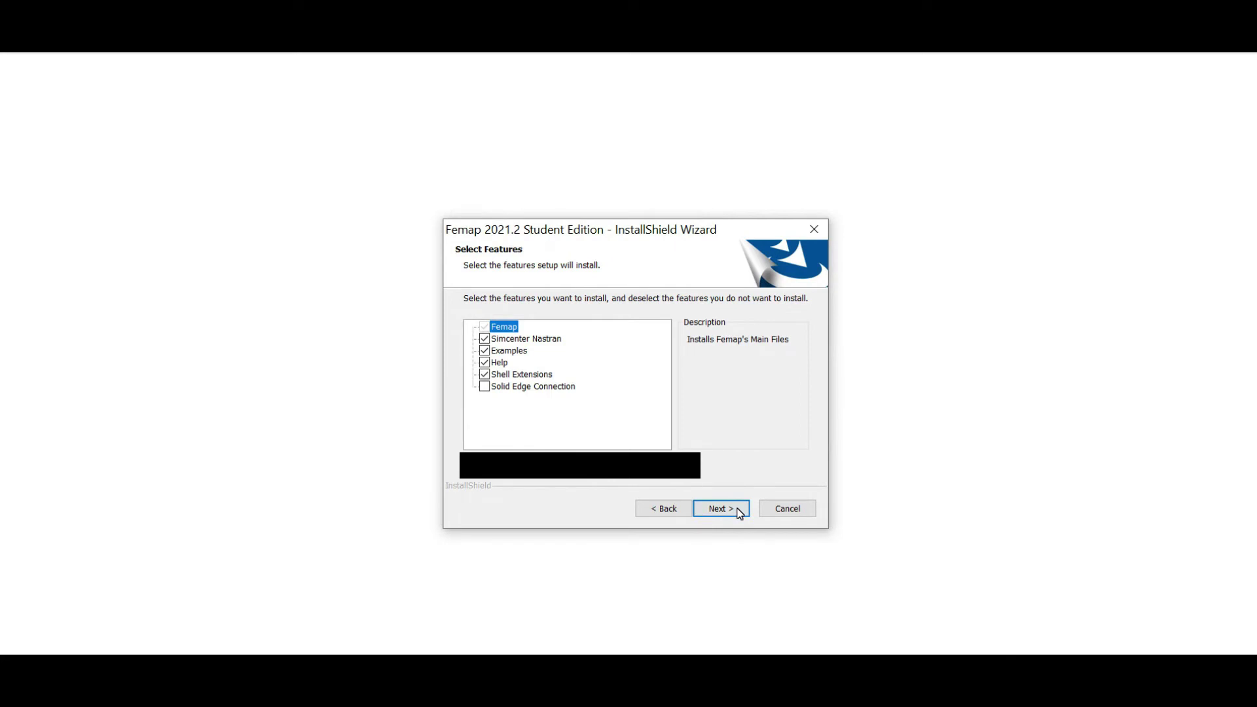
key(End)
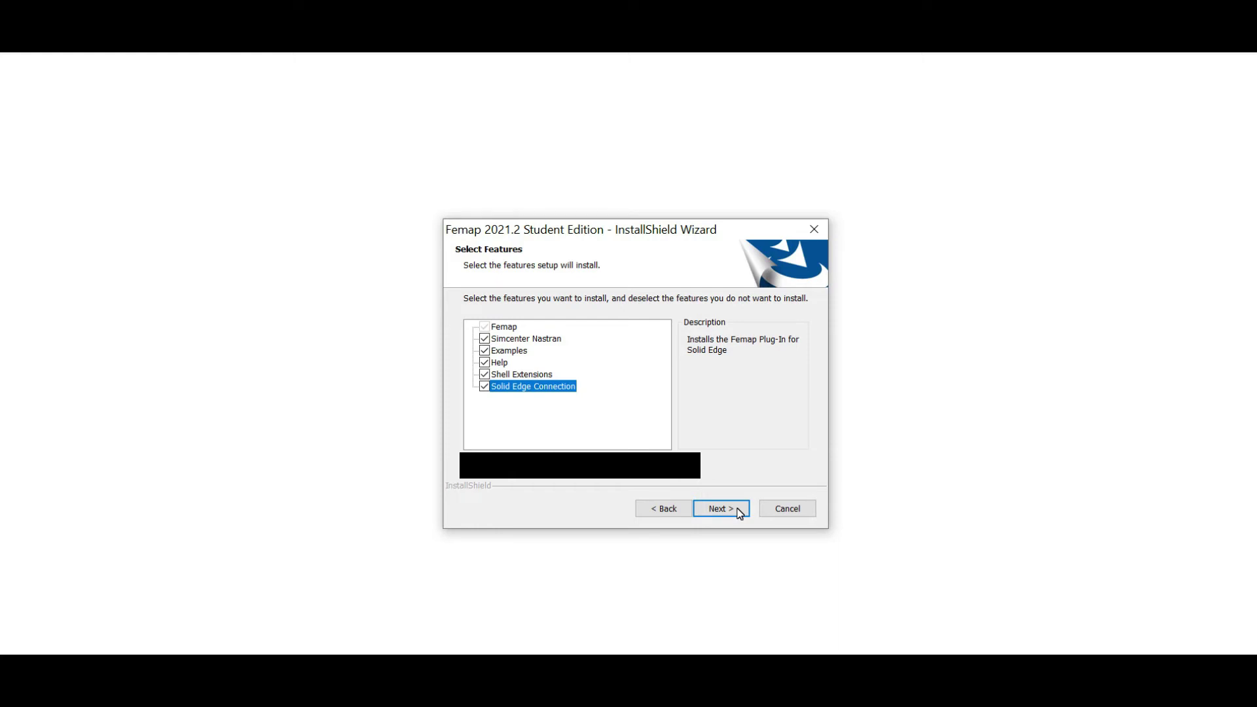
click(740, 513)
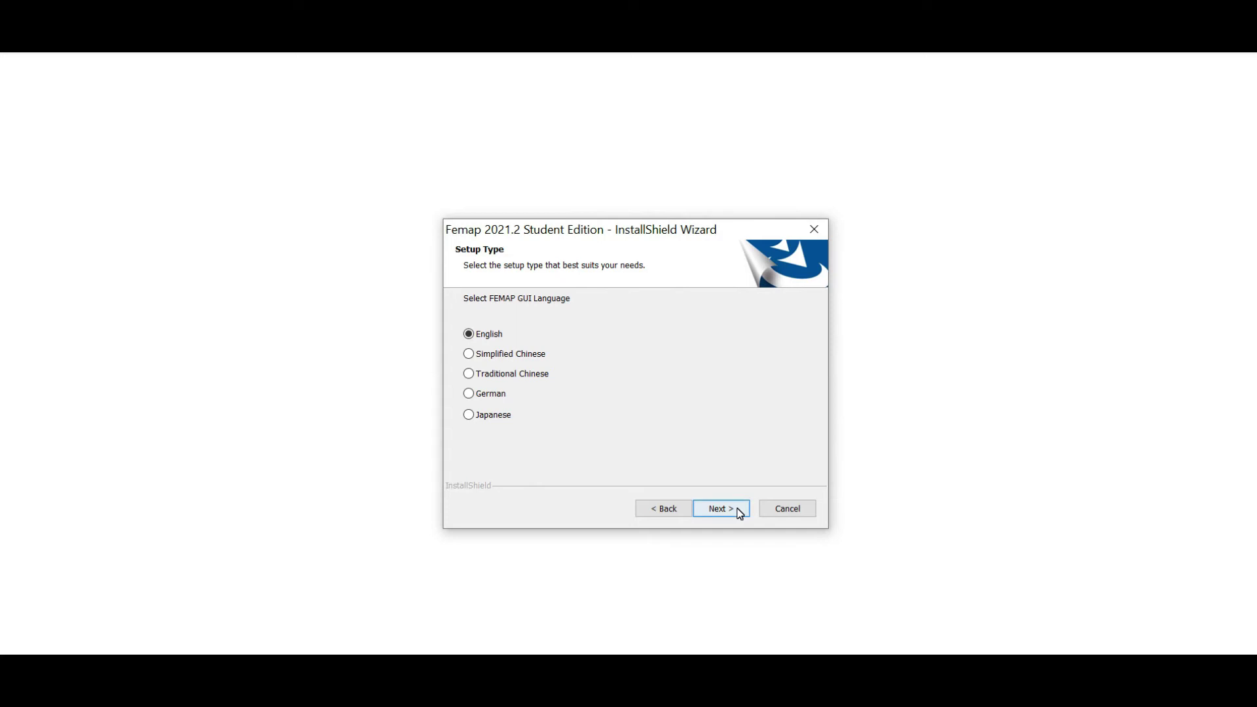
Step: Keep English as the setup language and install Femap 2021.2 Student Edition
click(739, 513)
click(740, 514)
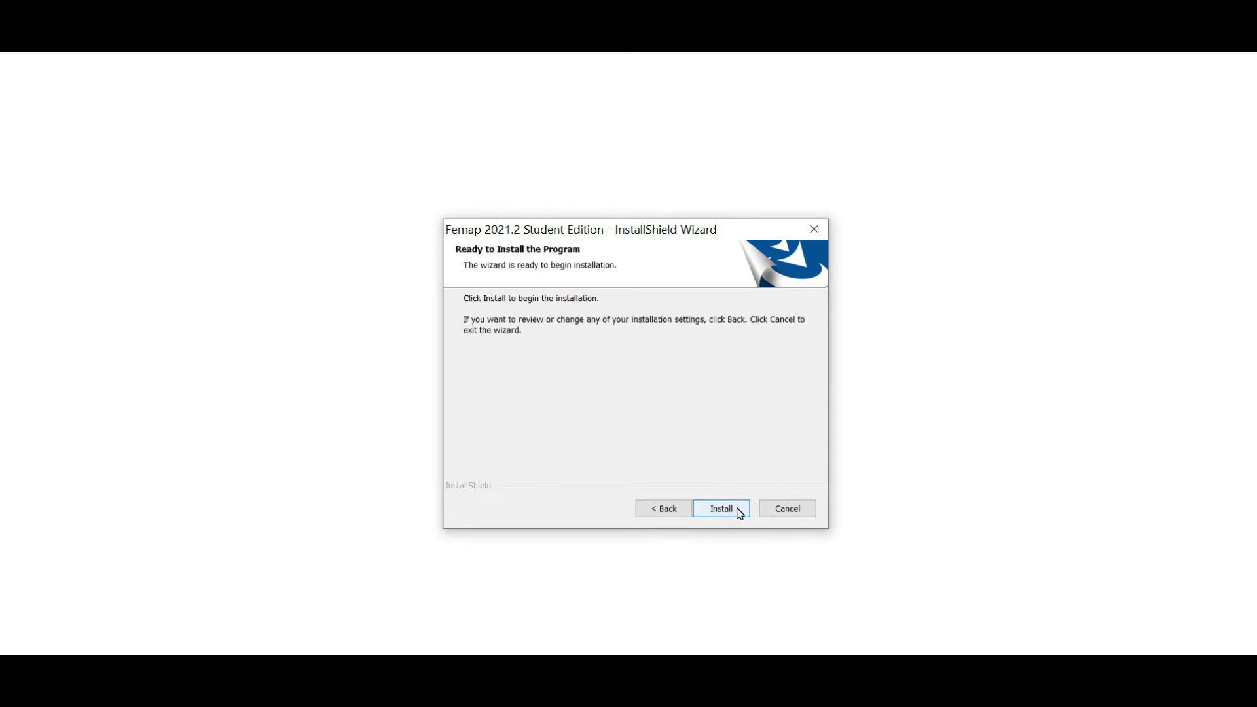
click(740, 514)
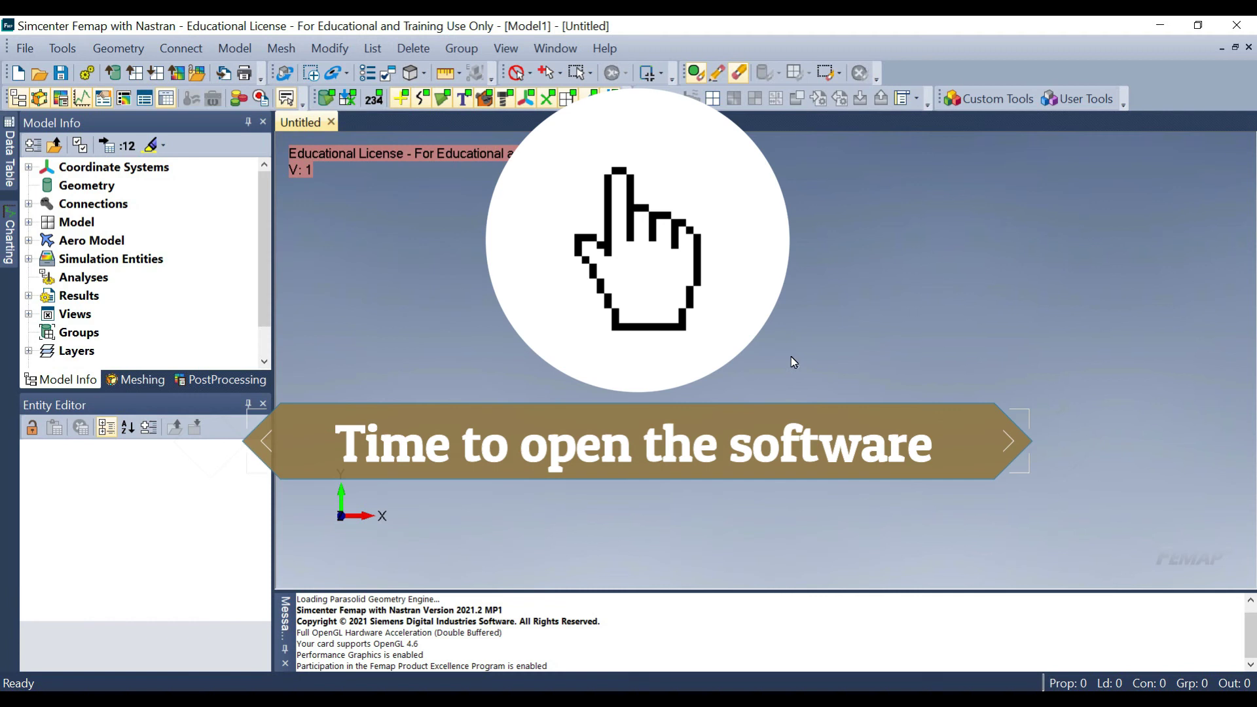
Step: Browse the File, Tools, Geometry, Connect, Model and Mesh menus of the empty Untitled model
click(22, 46)
click(26, 48)
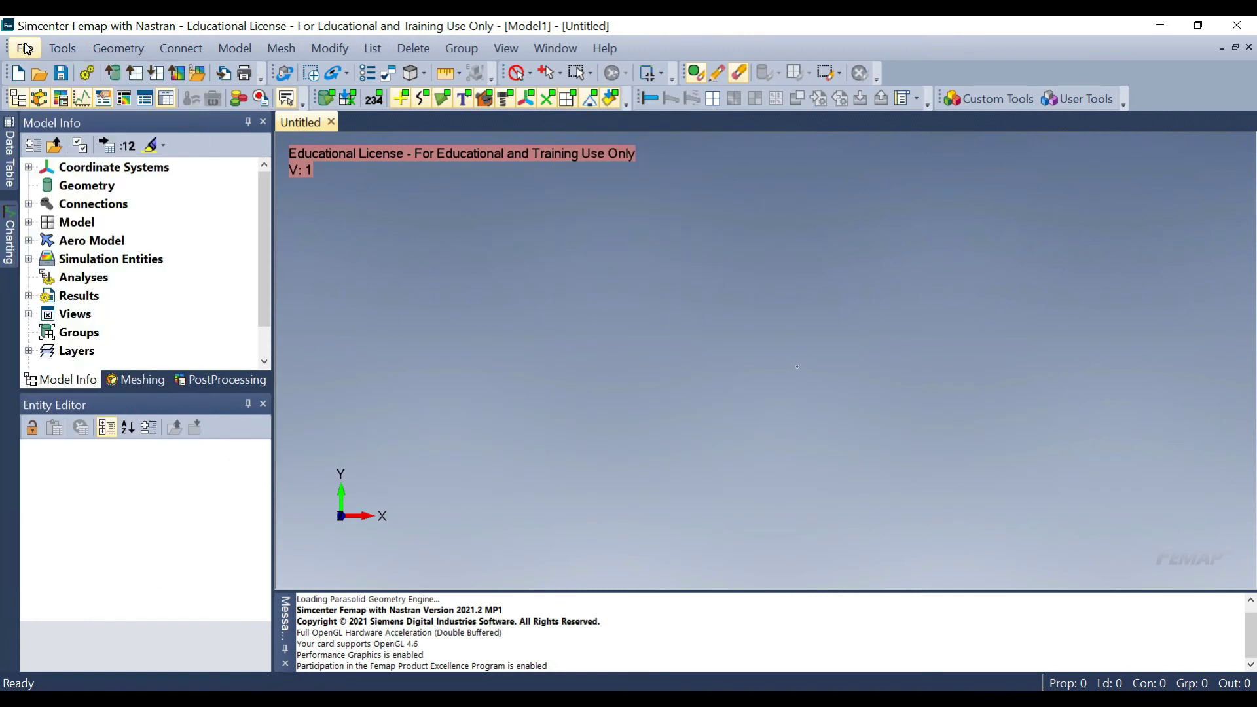
click(26, 48)
click(26, 48)
click(66, 48)
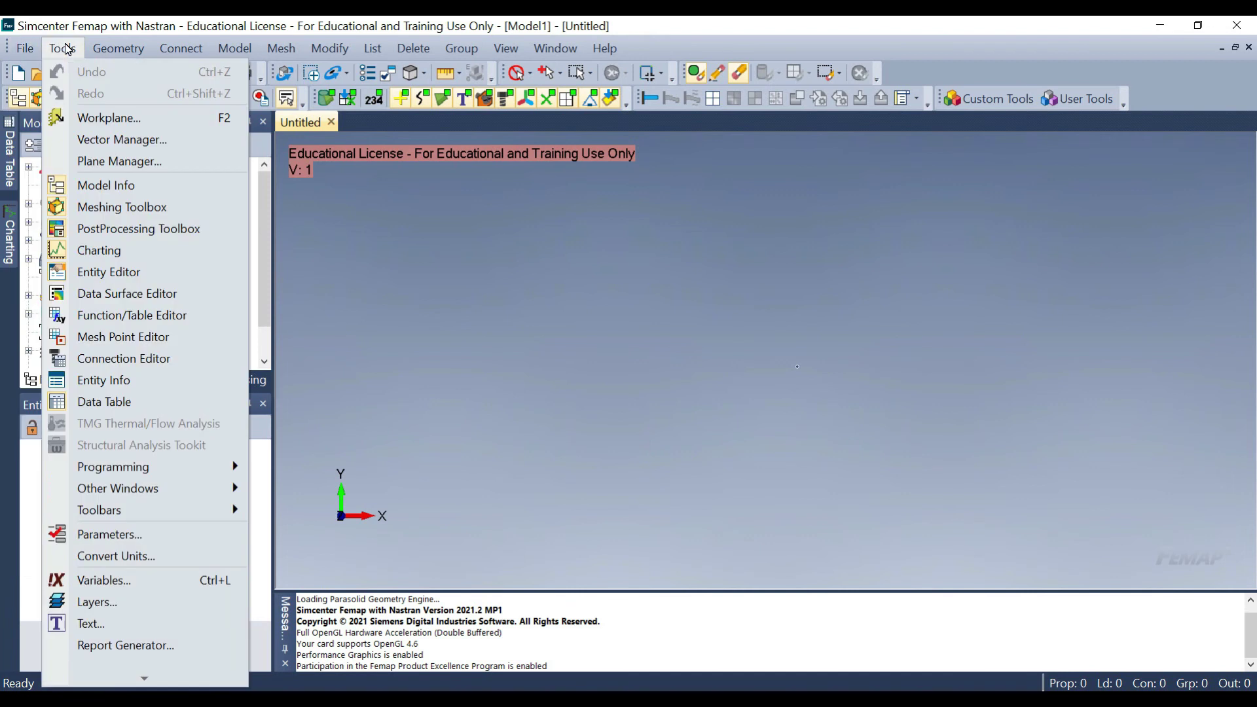
click(67, 48)
click(115, 50)
click(116, 52)
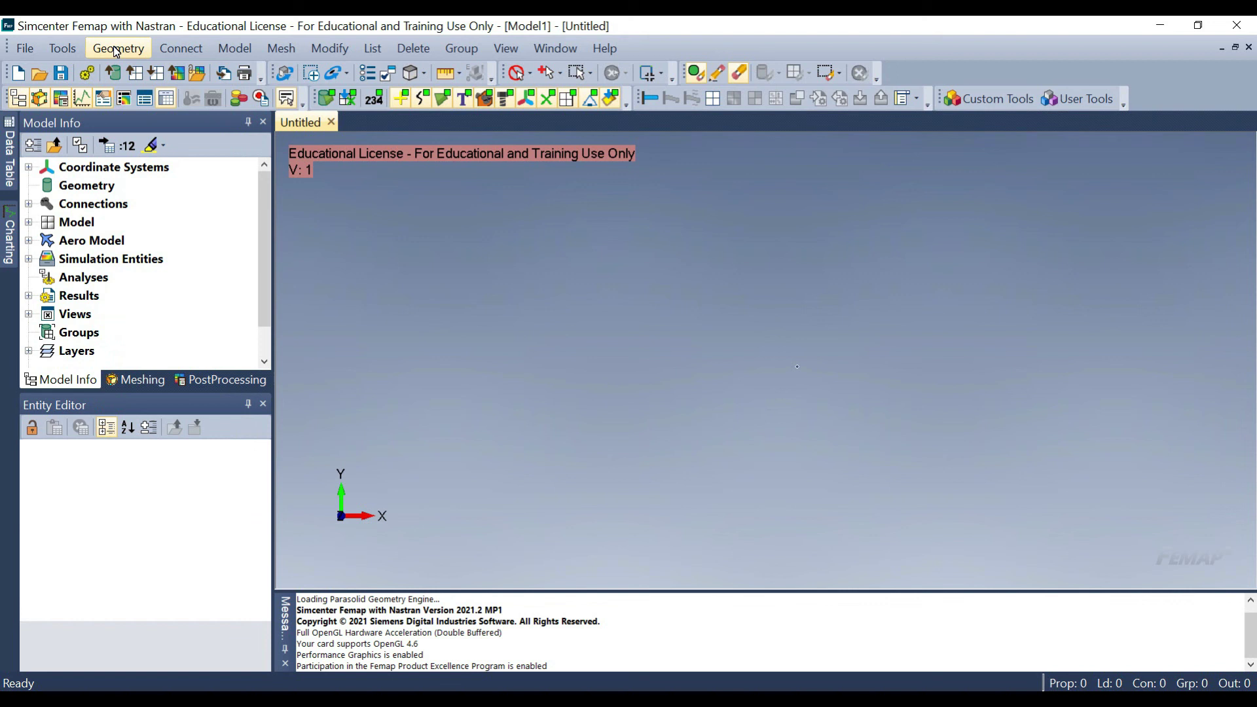
click(159, 51)
click(275, 50)
click(273, 50)
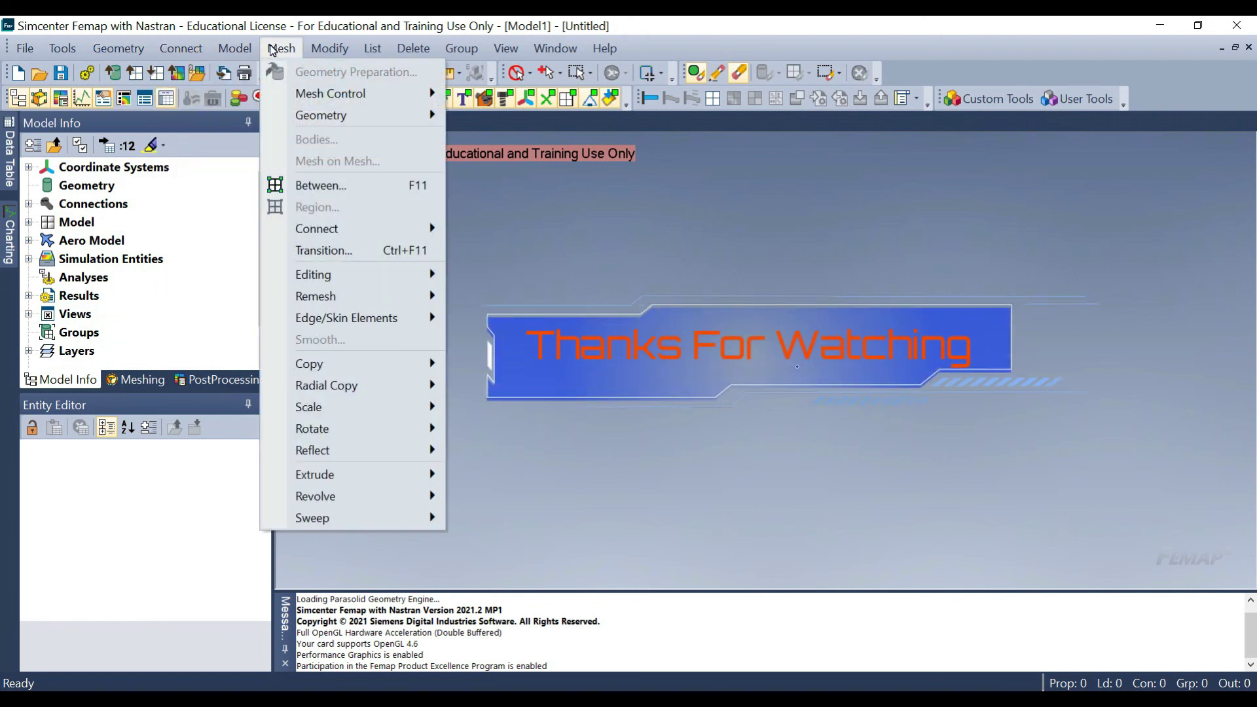
click(309, 52)
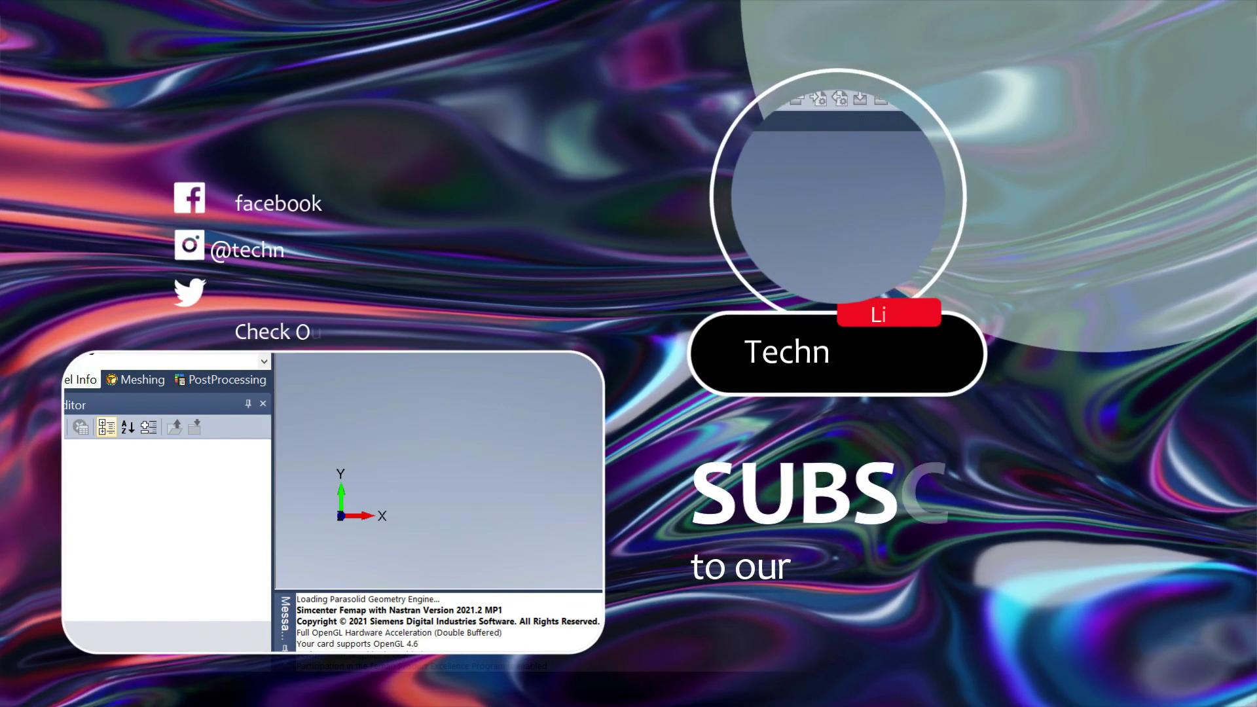